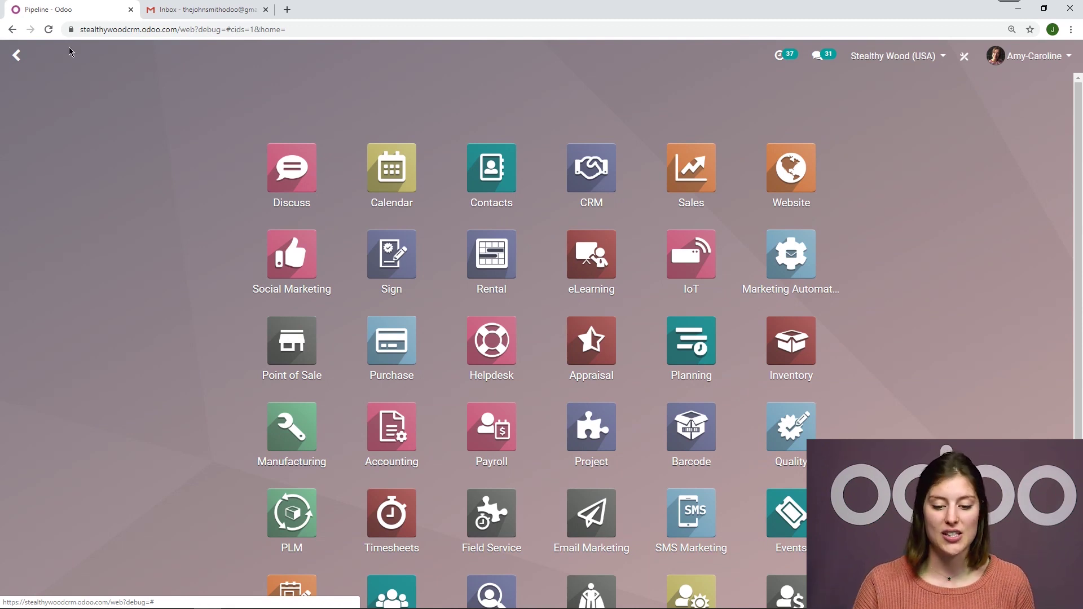
click(602, 168)
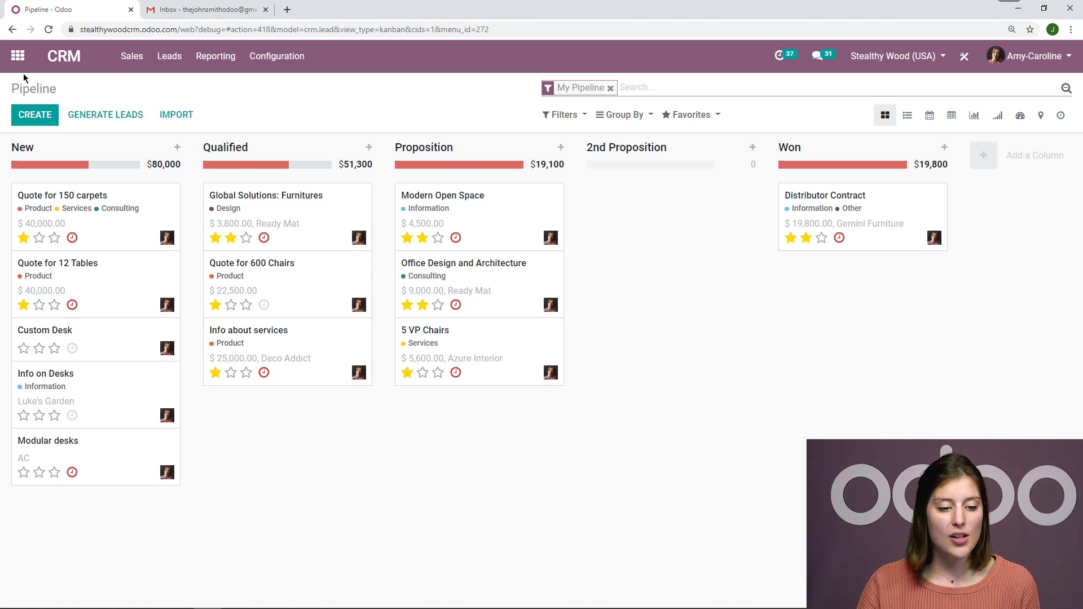
- Open Marketing Automation and create a new campaign named 'Nurture Leads'
click(18, 55)
click(788, 256)
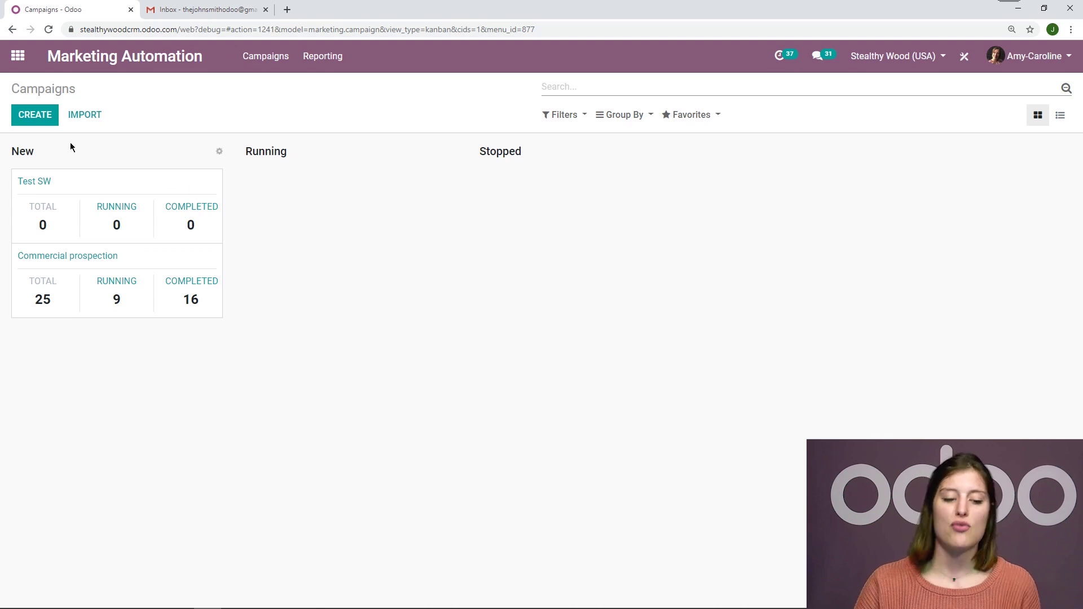
click(35, 115)
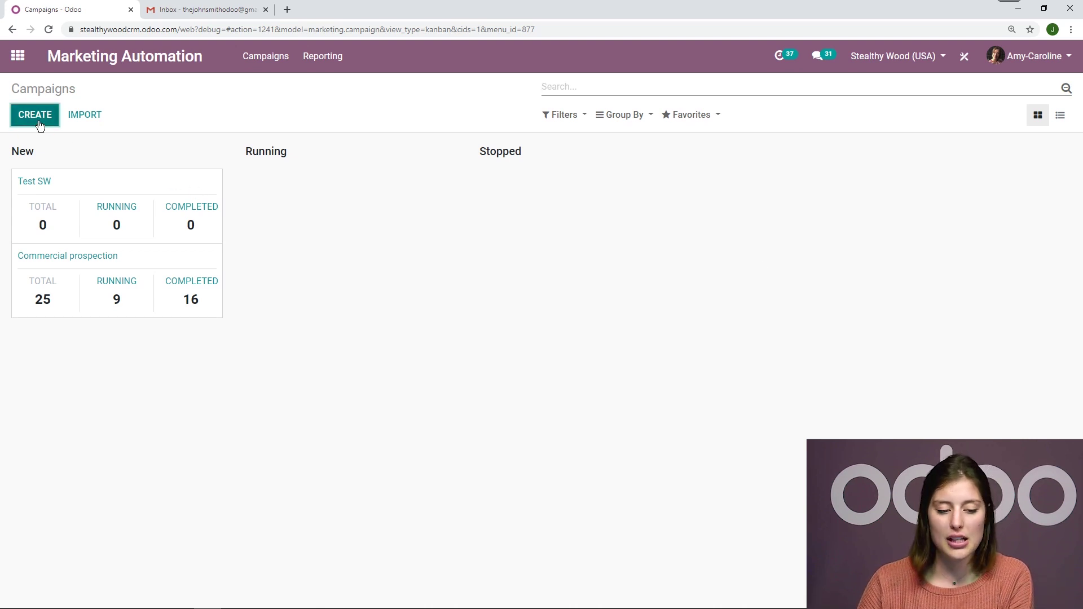
text(Nurture Le)
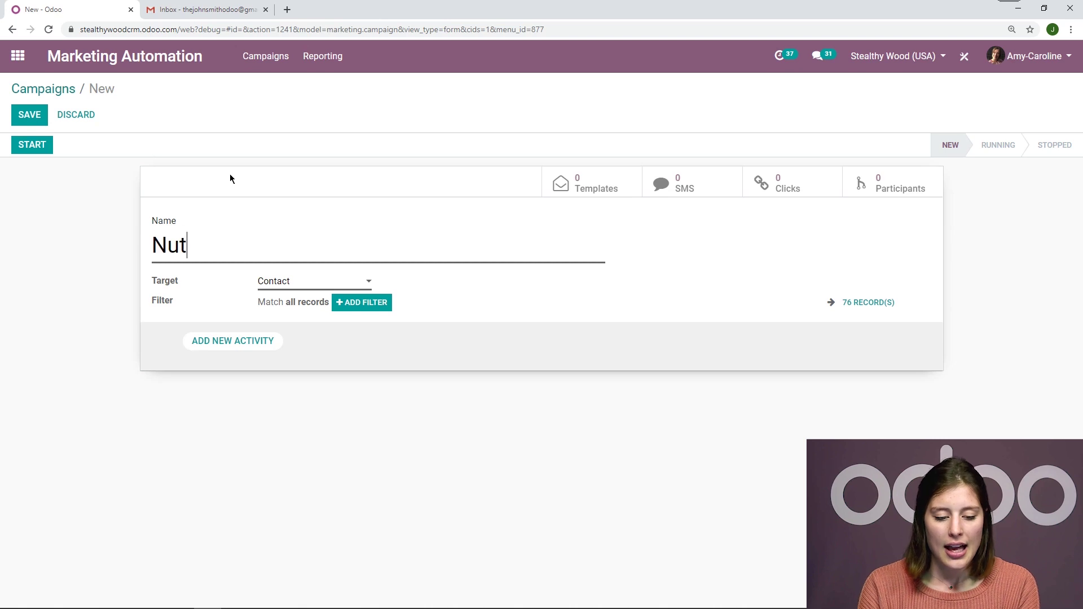
text(ads)
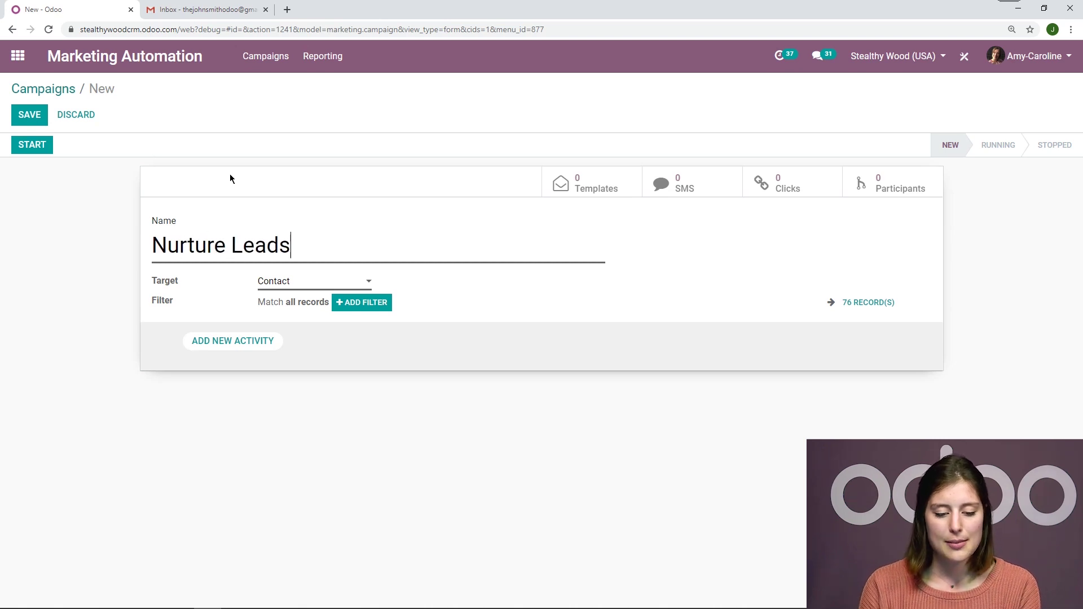
- Change the campaign target from Contact to Lead/Opportunity
click(307, 287)
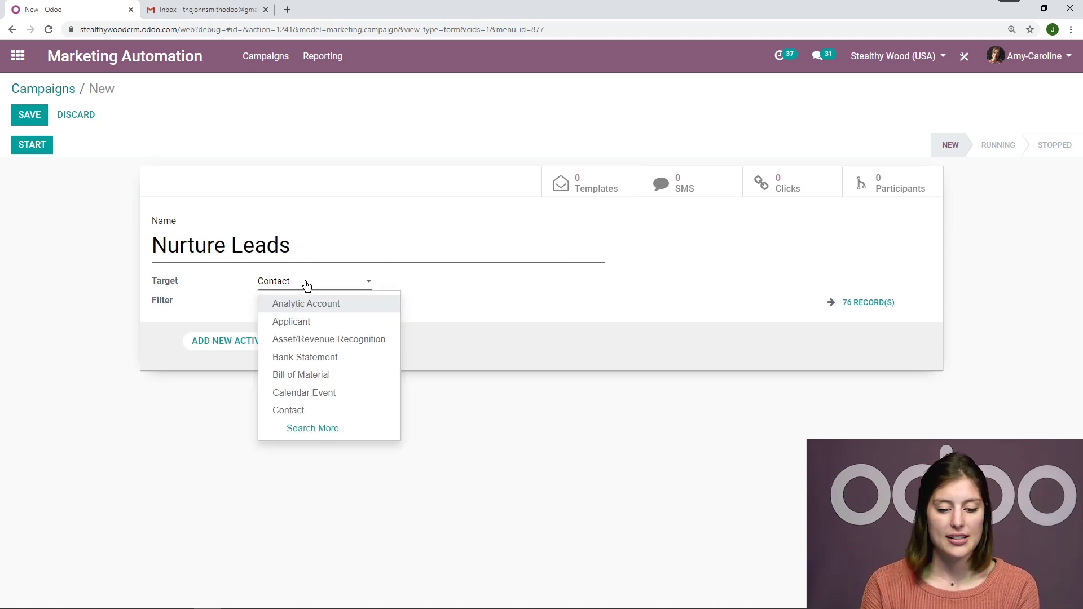
drag(307, 285, 246, 278)
key(BackSpace)
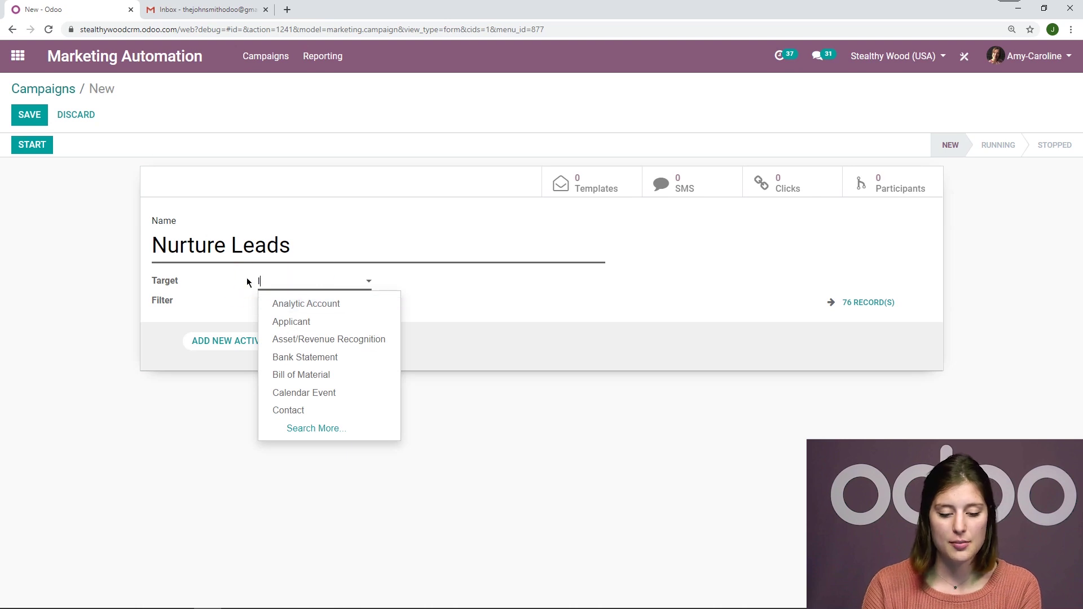
text(lead)
click(309, 302)
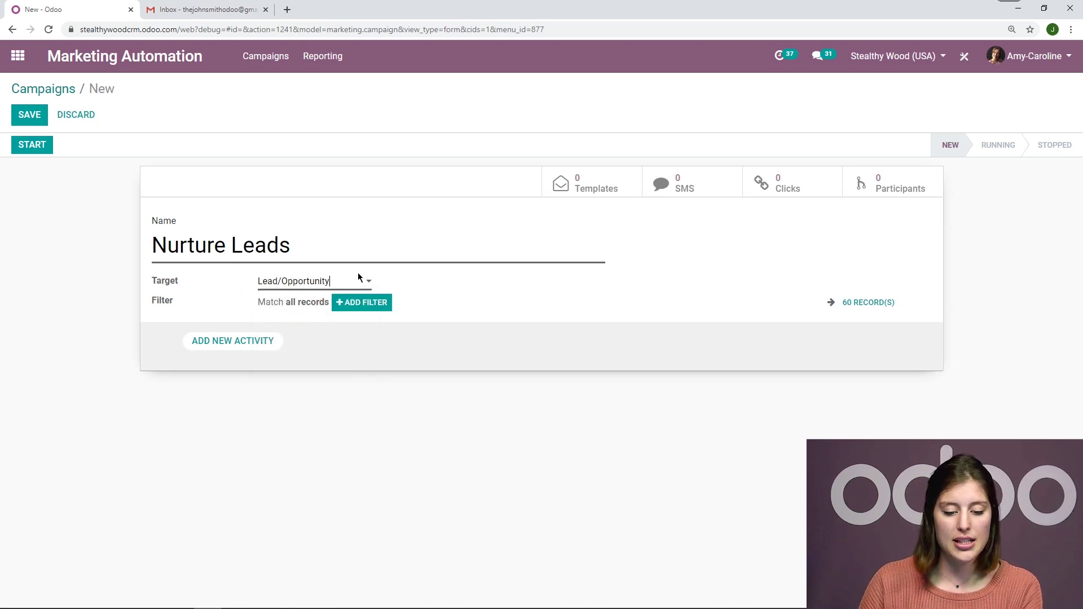
- Add a filter rule so Stage > Stage Name equals 'New'
click(364, 306)
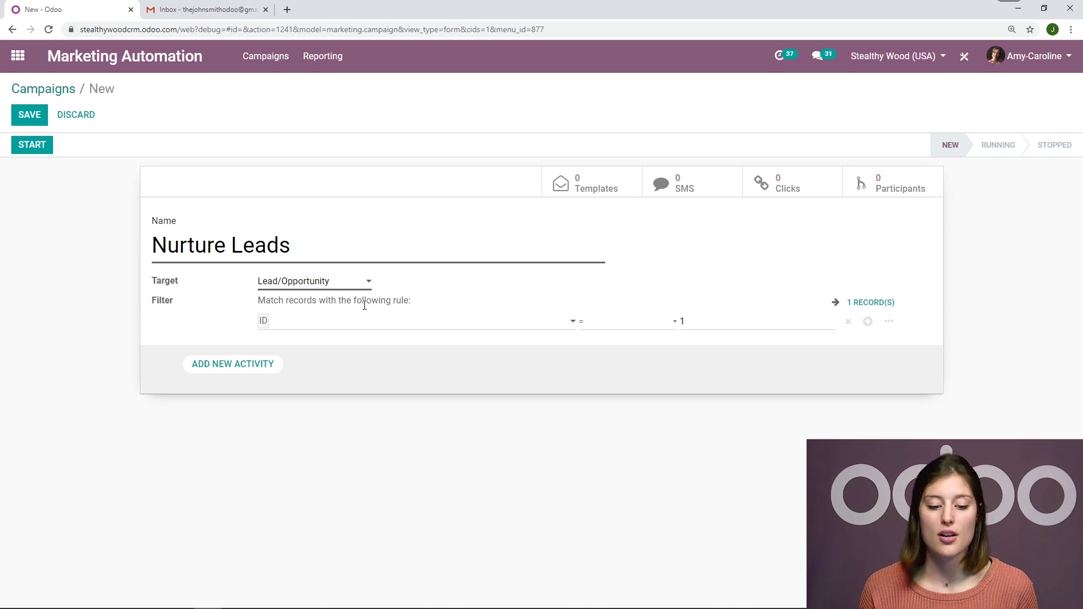
click(389, 321)
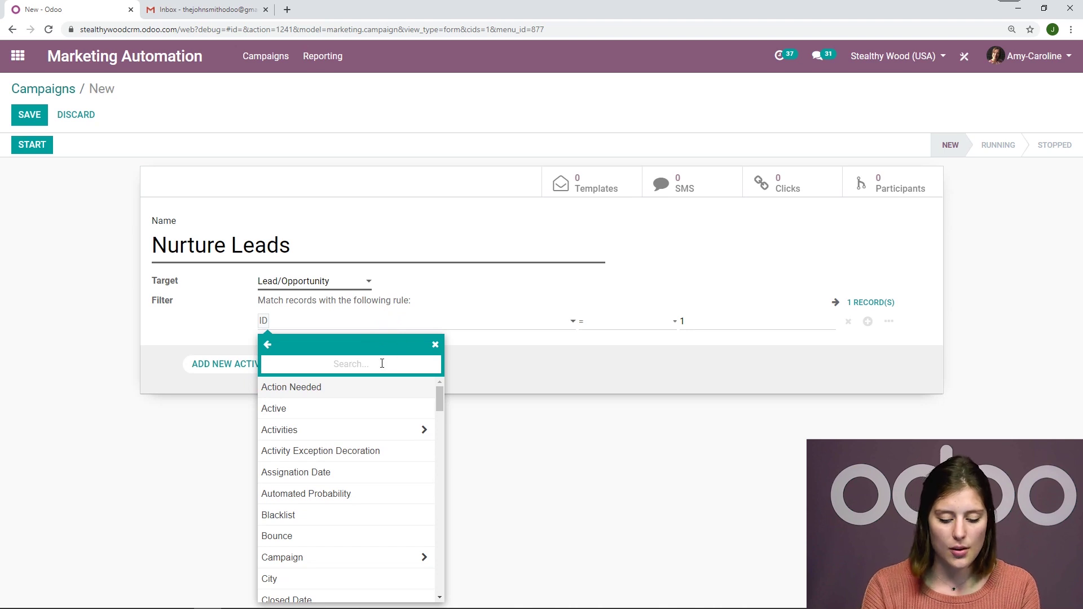
text(stage)
click(382, 386)
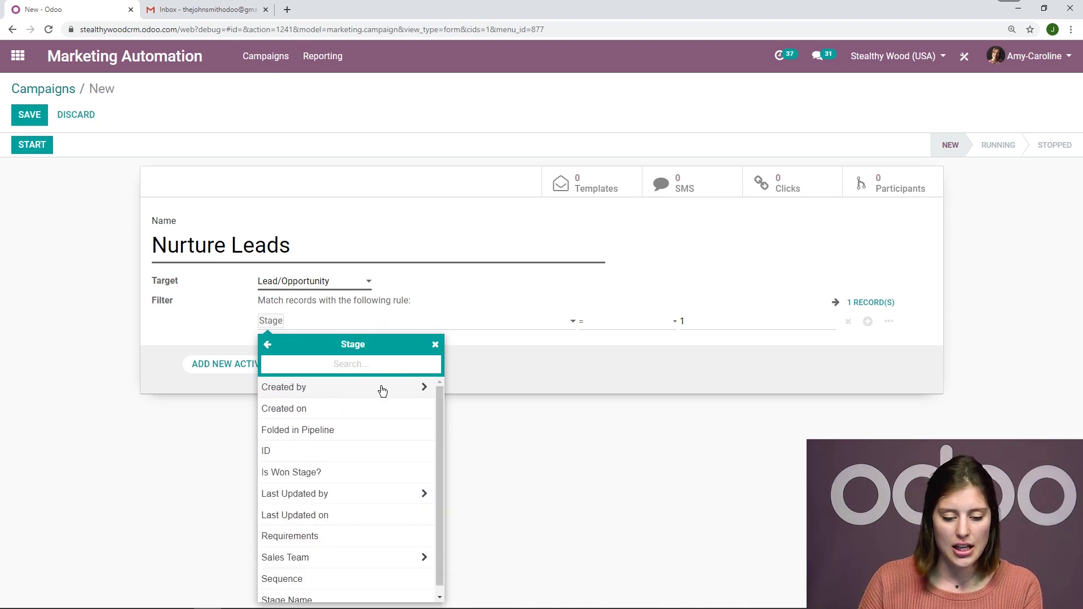
text(stage)
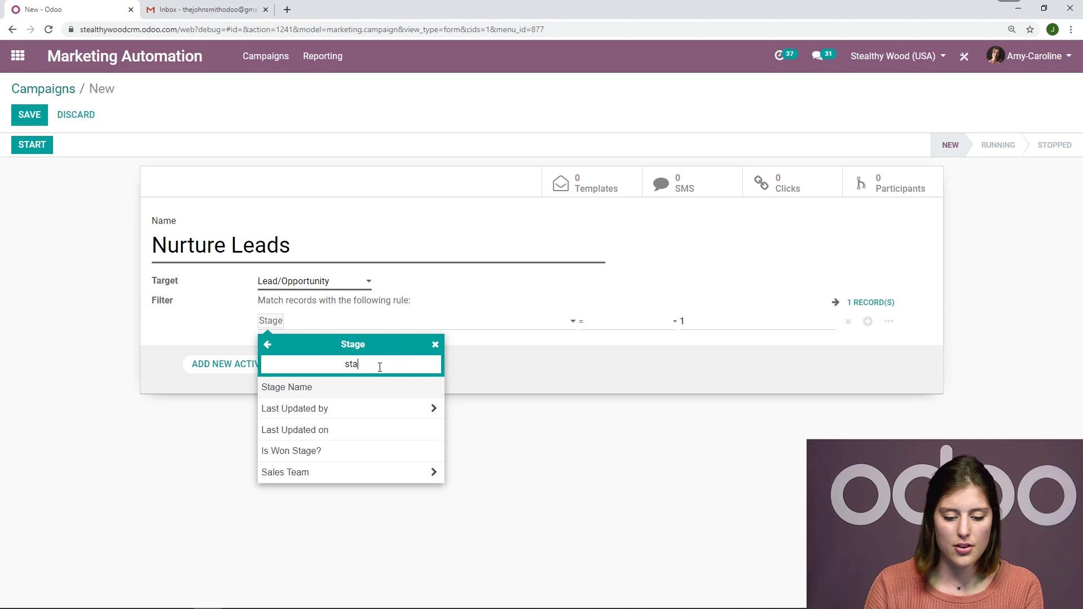
click(392, 395)
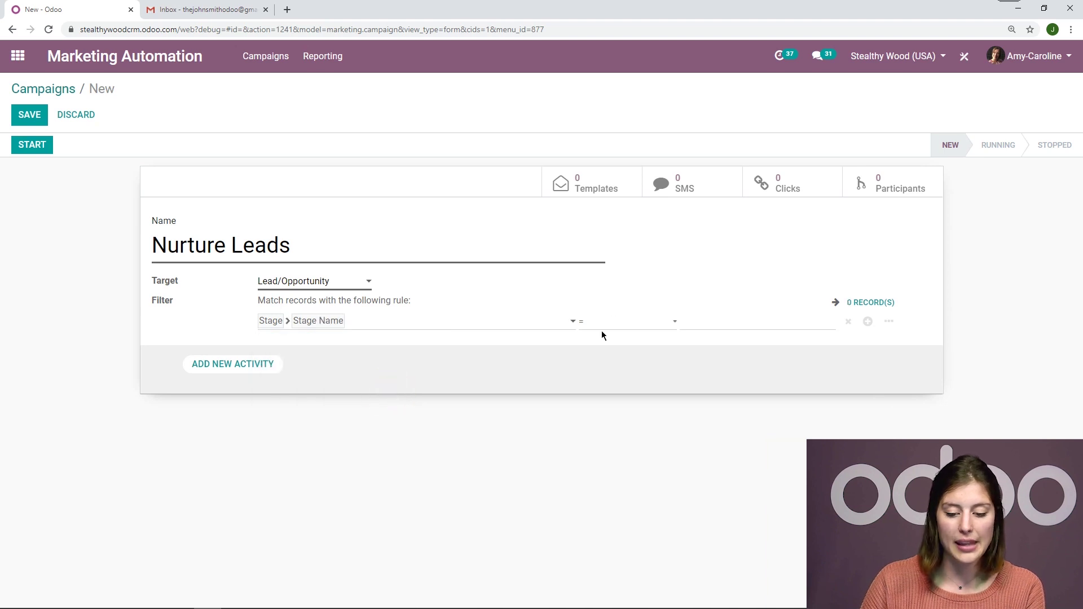
click(732, 323)
text(New)
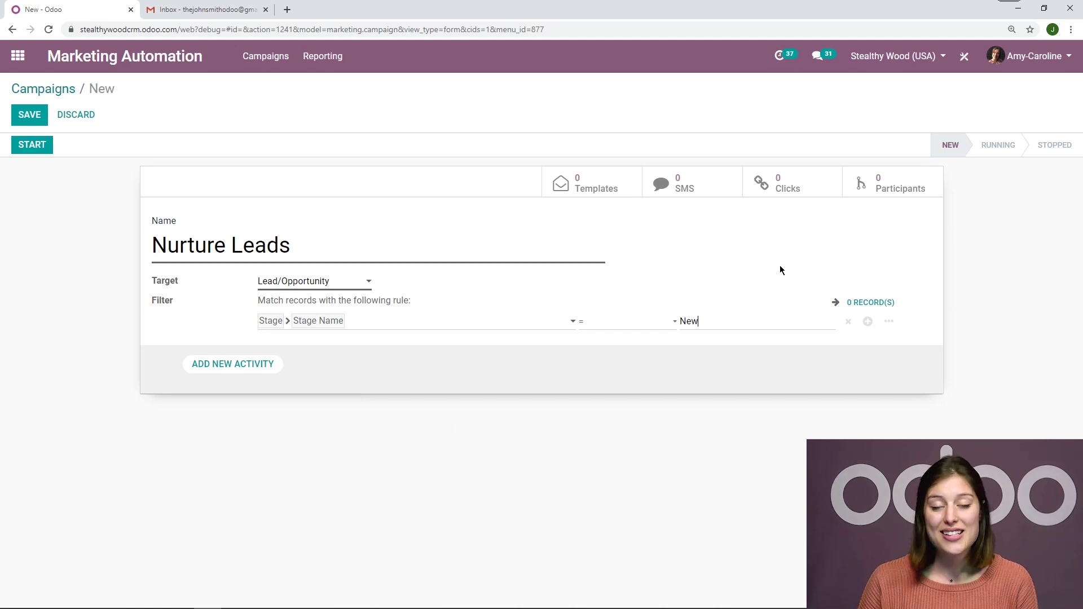
- Add a new Email activity named 'Email Blog' using the Email Blog mail template
click(232, 364)
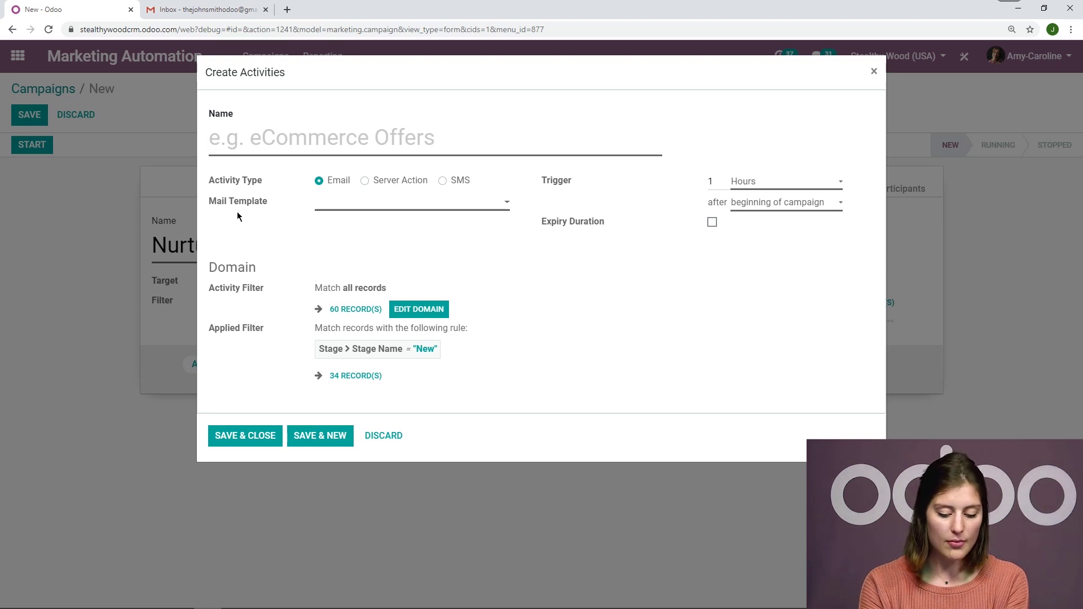
text(Email Blo)
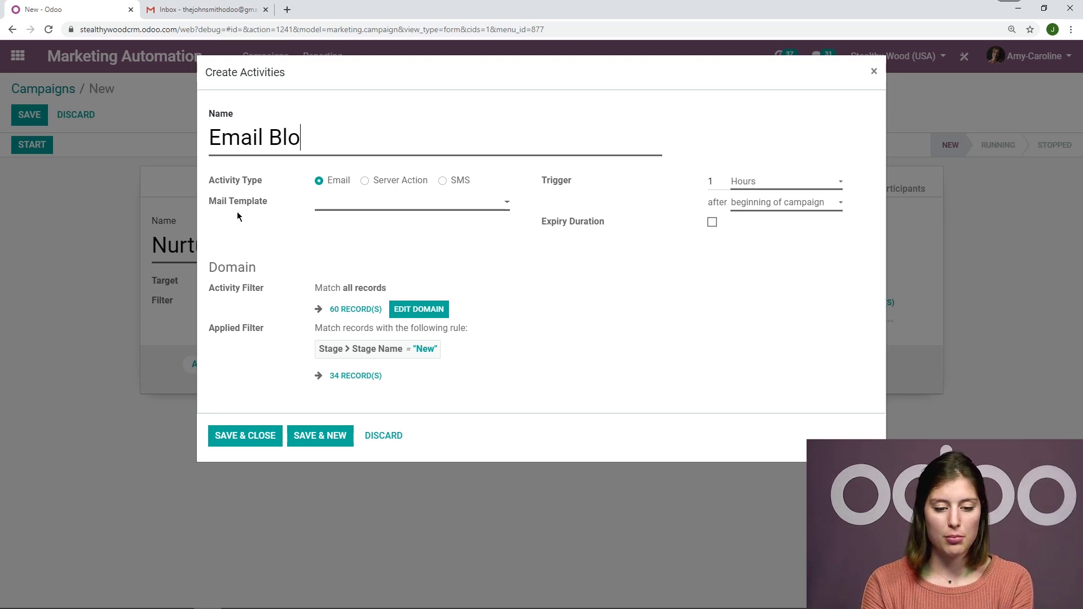
text(g)
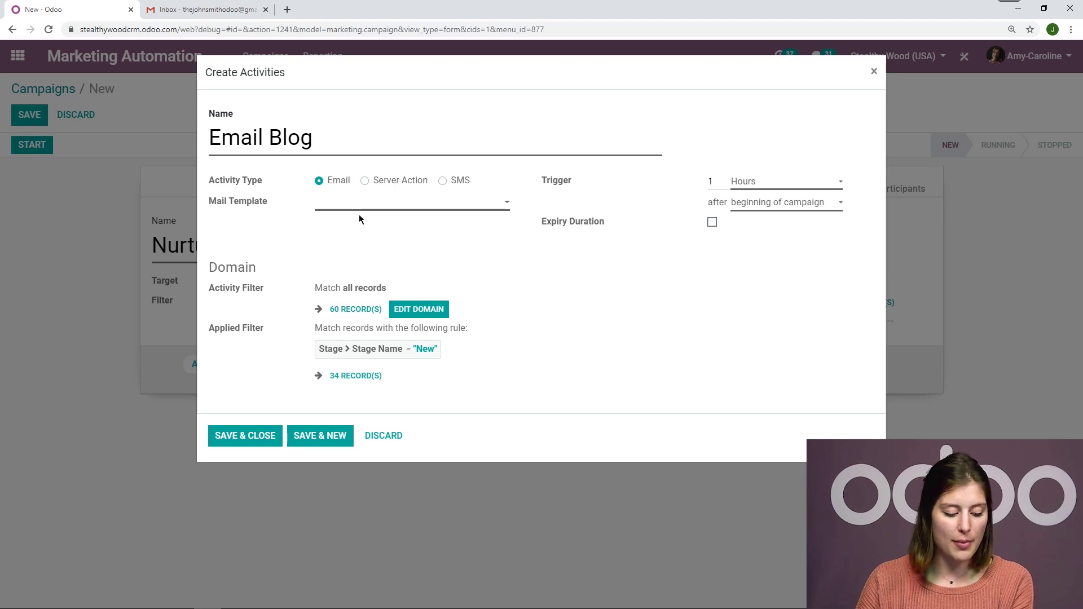
click(375, 206)
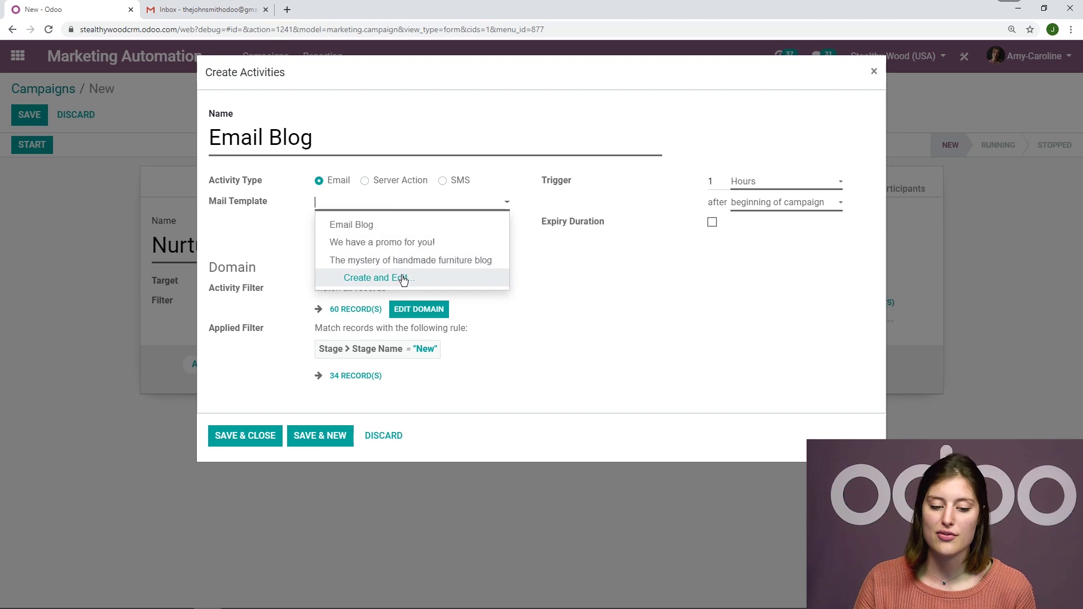
click(361, 224)
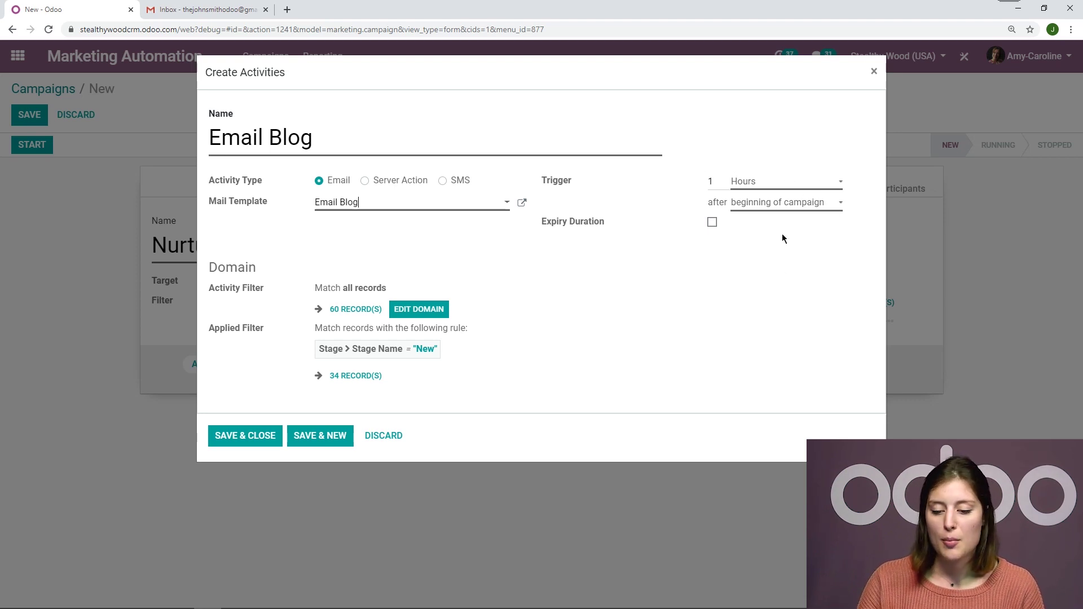
- Keep the trigger at 1 Hours after beginning of campaign, with Expiry Duration left off
click(779, 181)
click(782, 196)
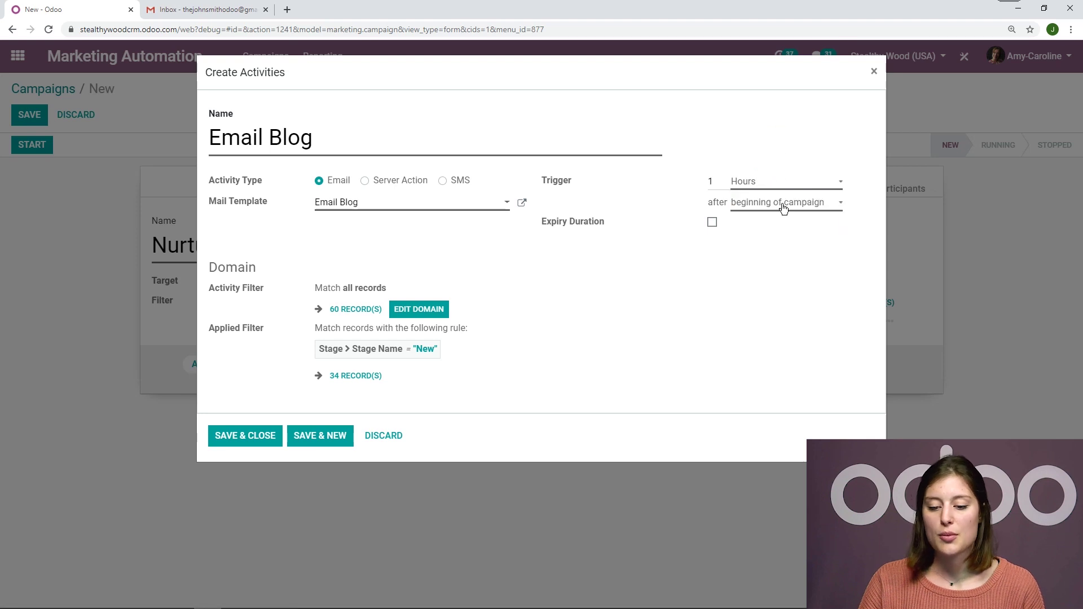
click(789, 202)
click(774, 152)
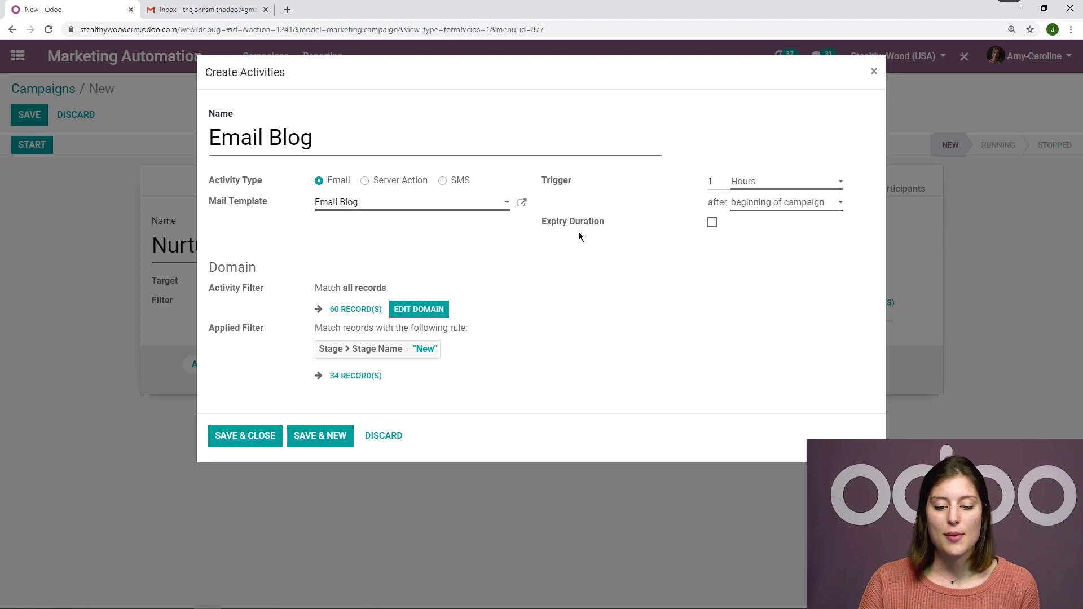
click(712, 223)
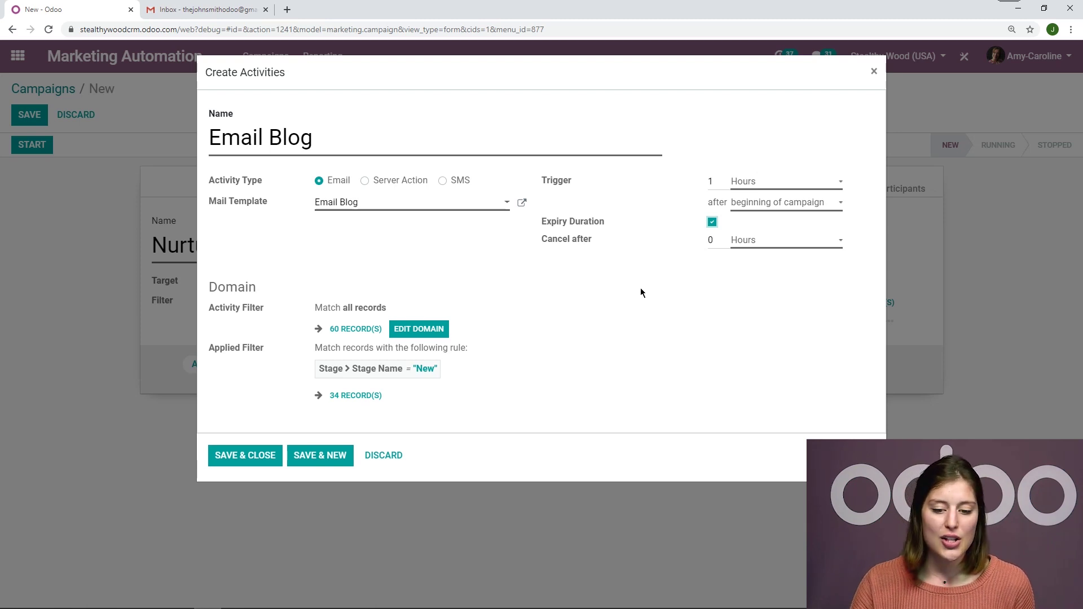
click(712, 223)
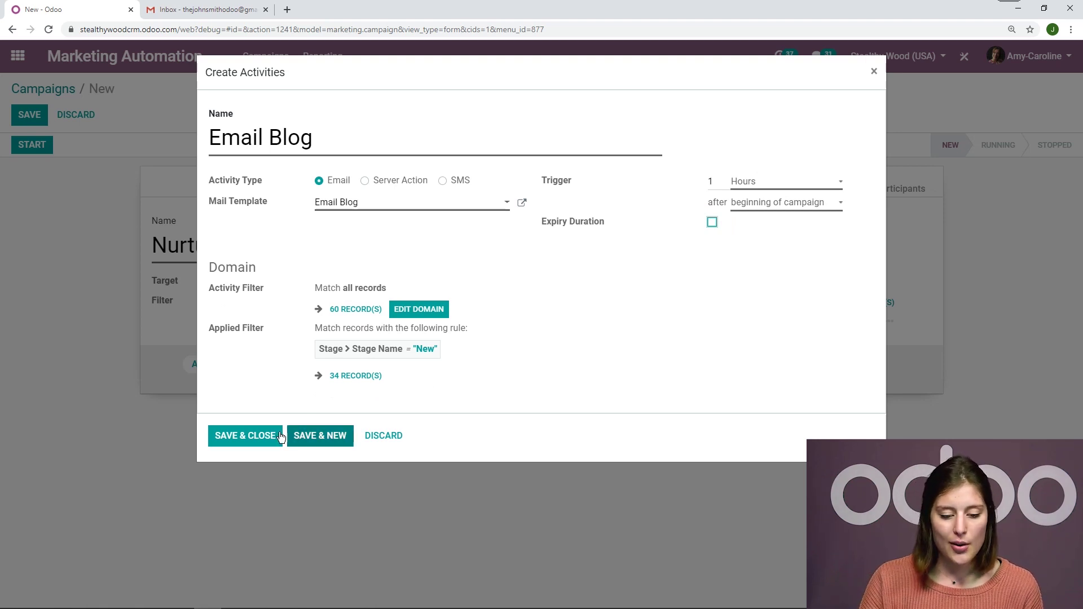
- Save the Email Blog activity and the campaign, then put the campaign back into edit mode
click(260, 439)
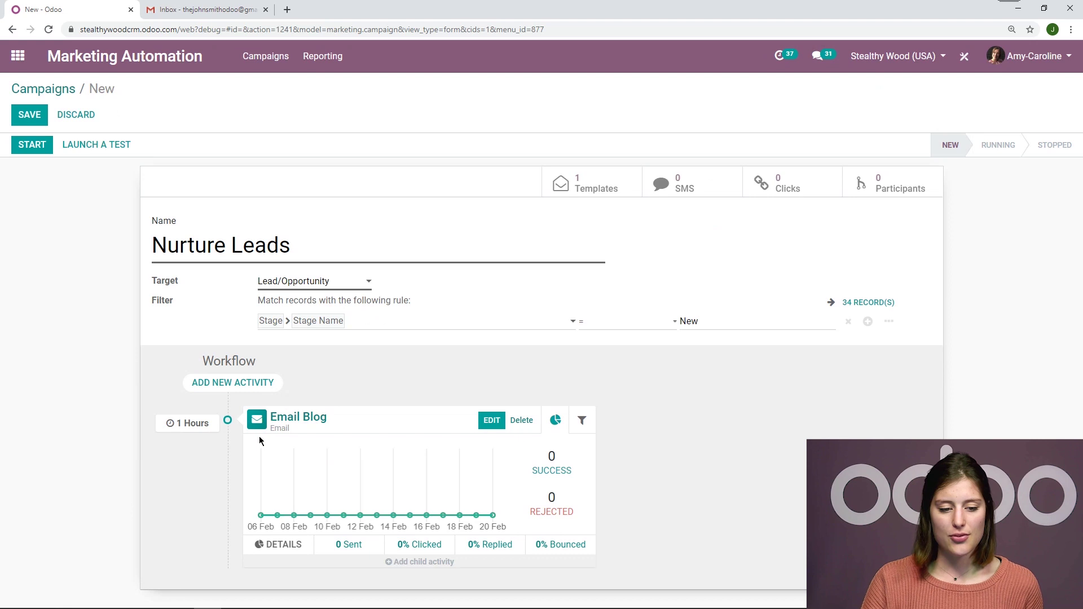
click(31, 116)
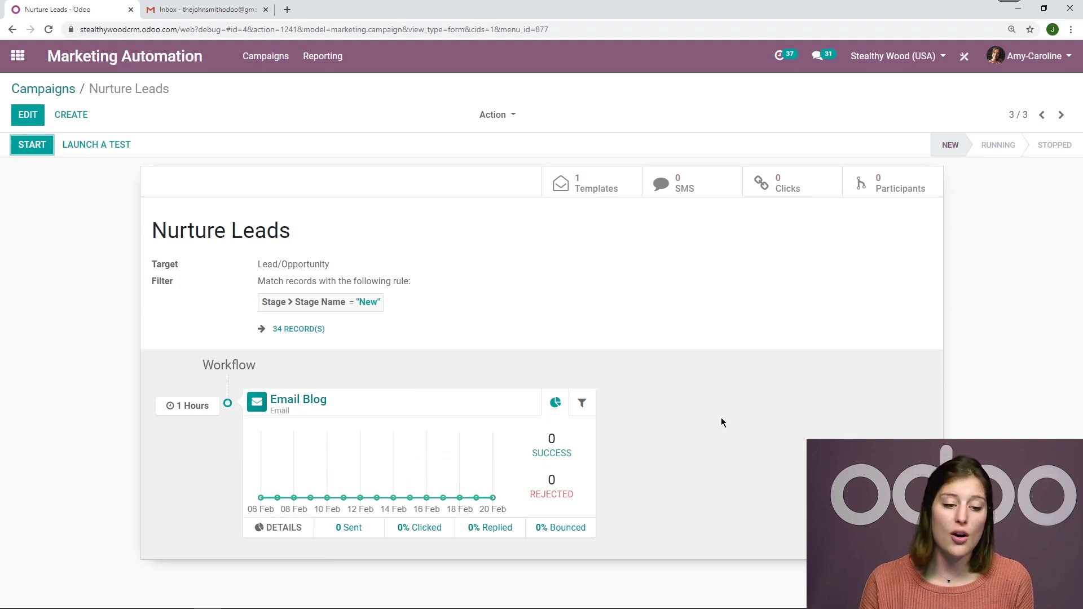
click(28, 115)
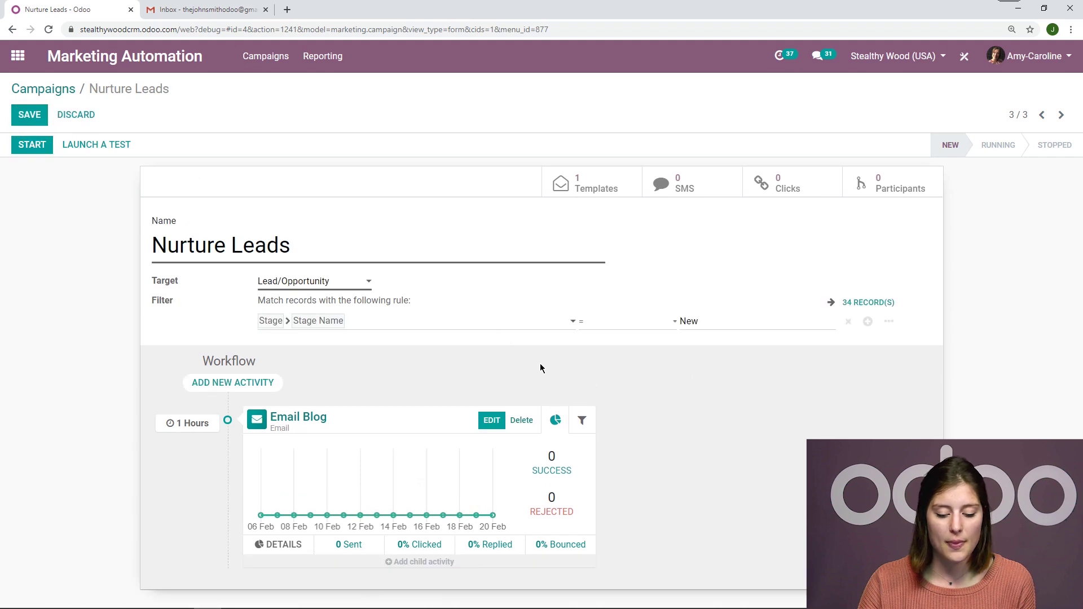
mouse_move(416, 563)
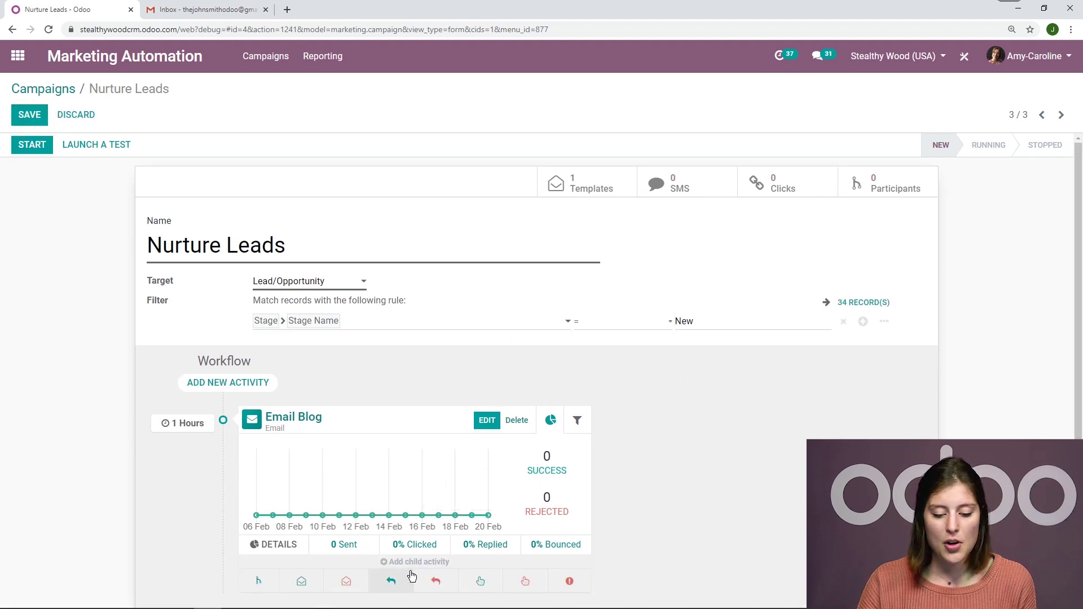
- Add 'Email Promo' with the 'We have a promo for you!' template, 1 day after Email Blog is opened
click(303, 582)
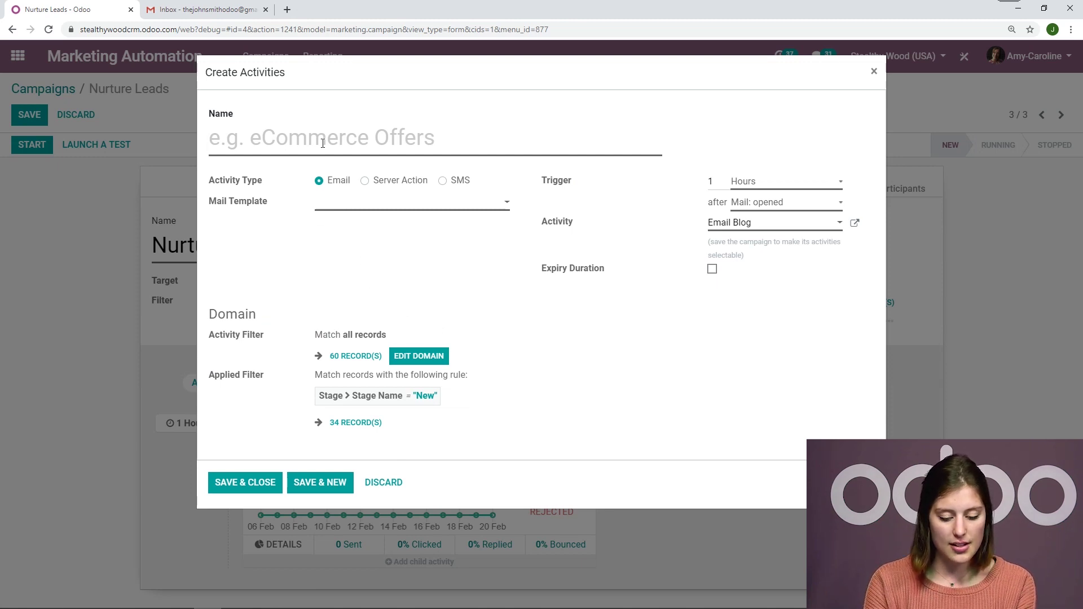
text(Email Promo)
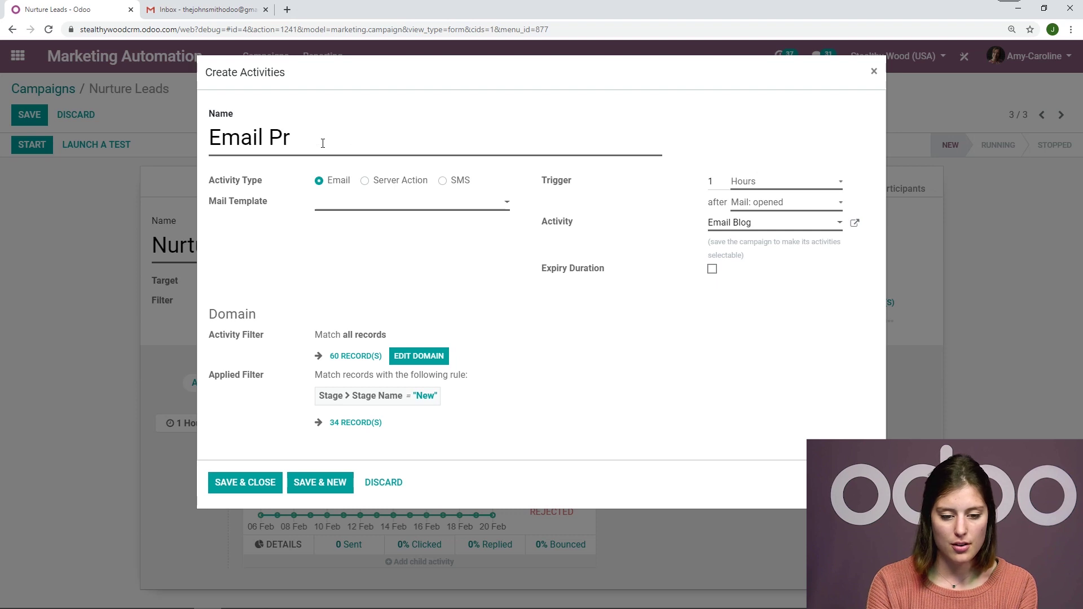
click(390, 203)
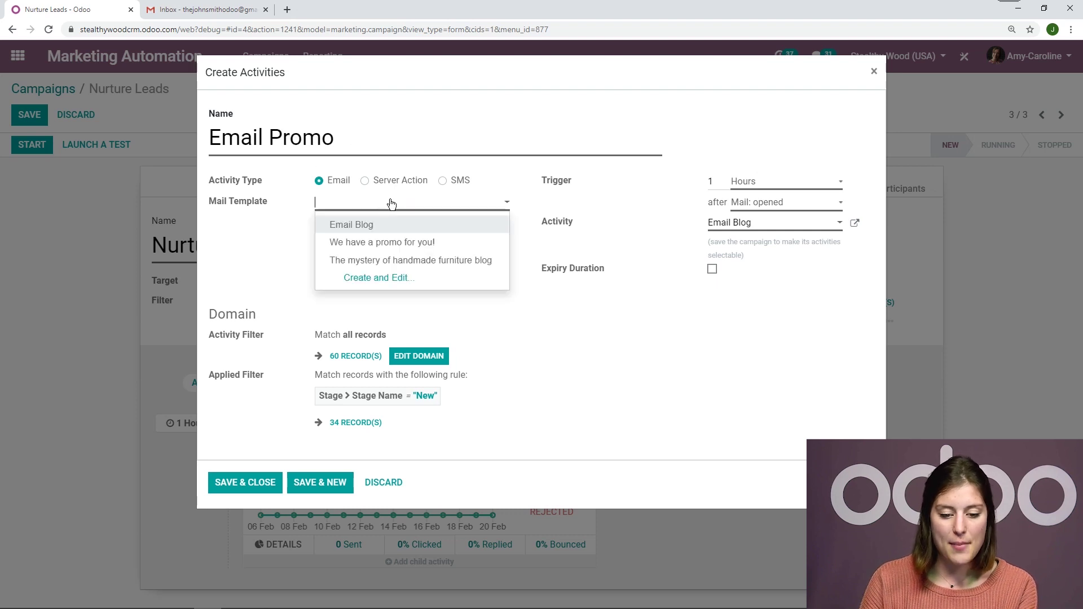
click(456, 248)
click(787, 183)
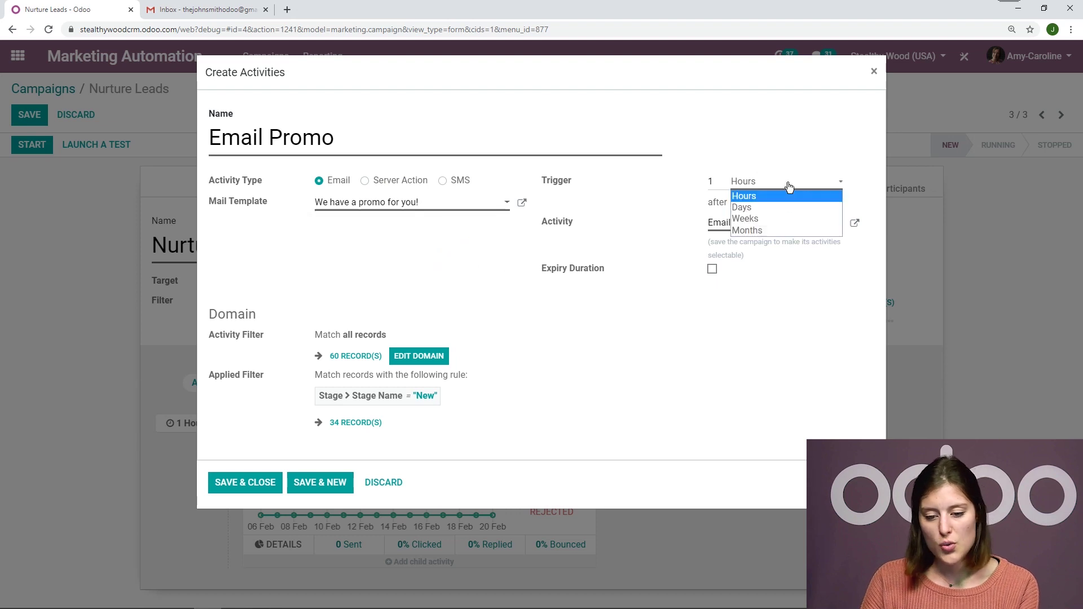
click(759, 207)
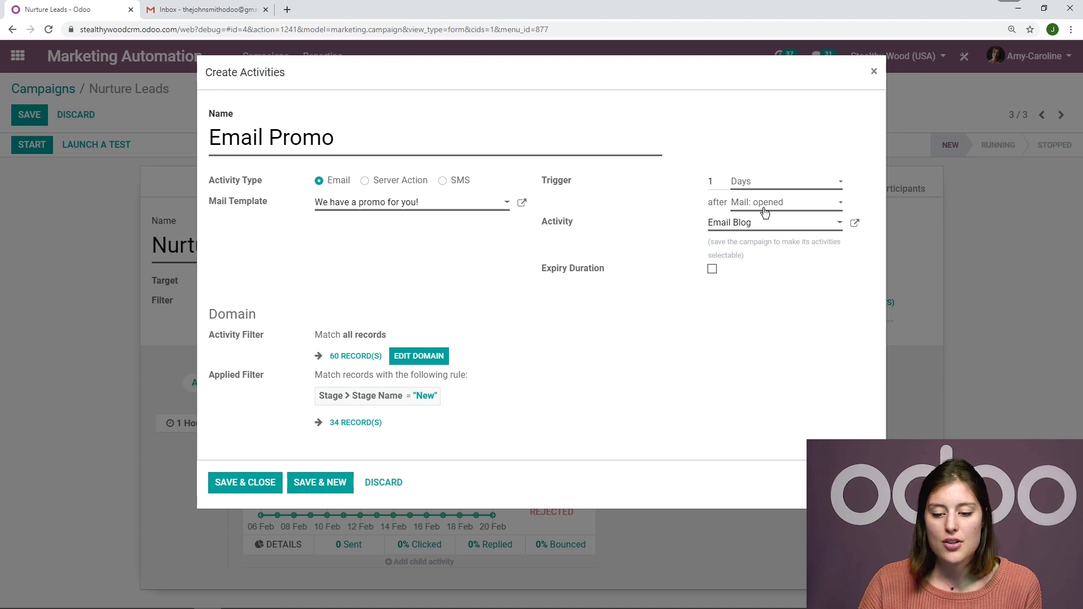
click(741, 231)
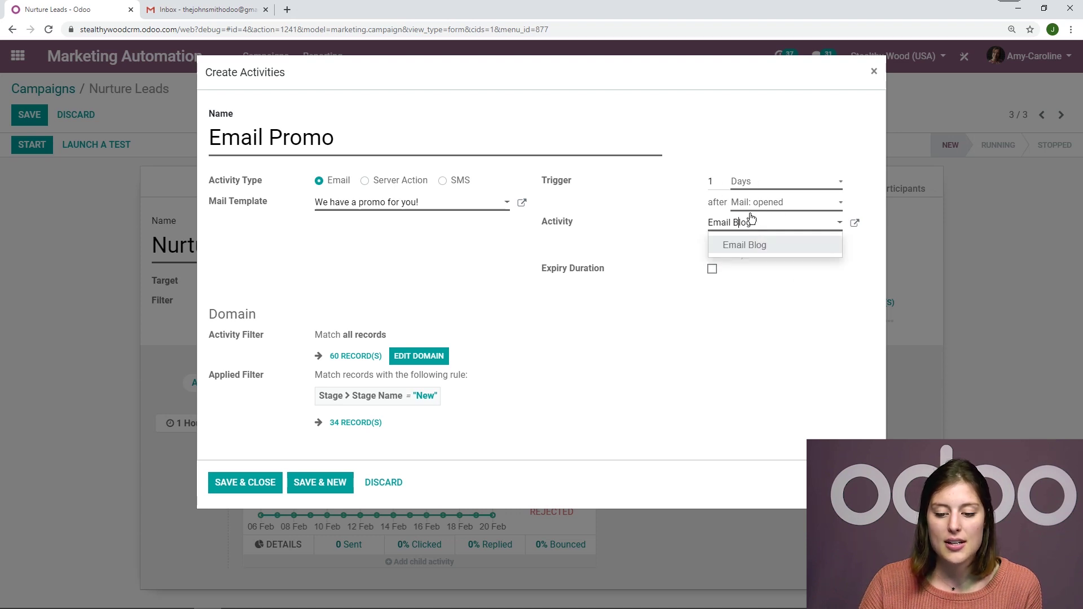
click(786, 206)
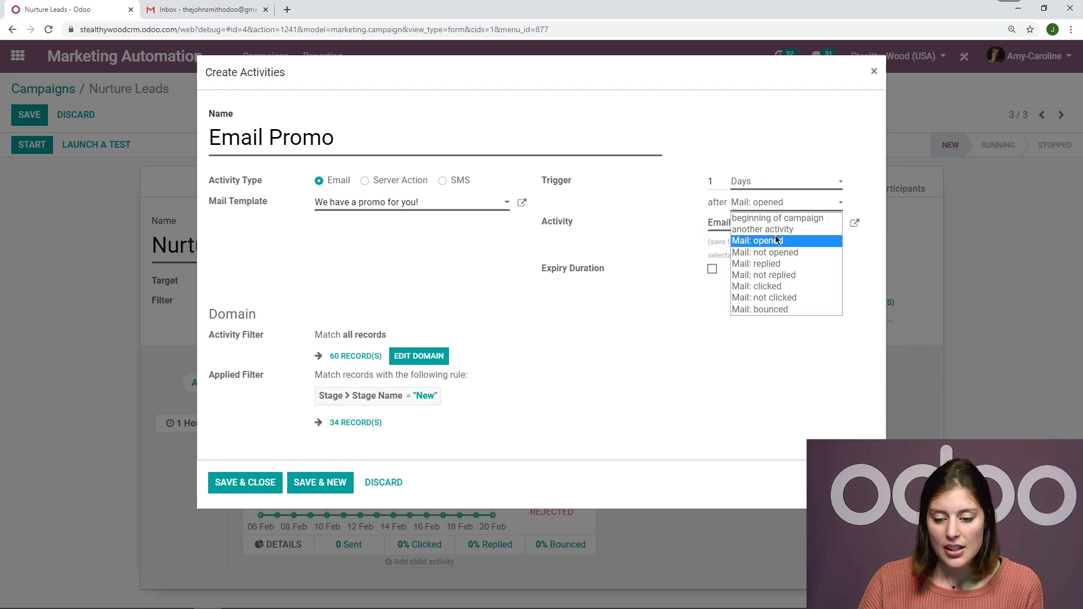
click(781, 203)
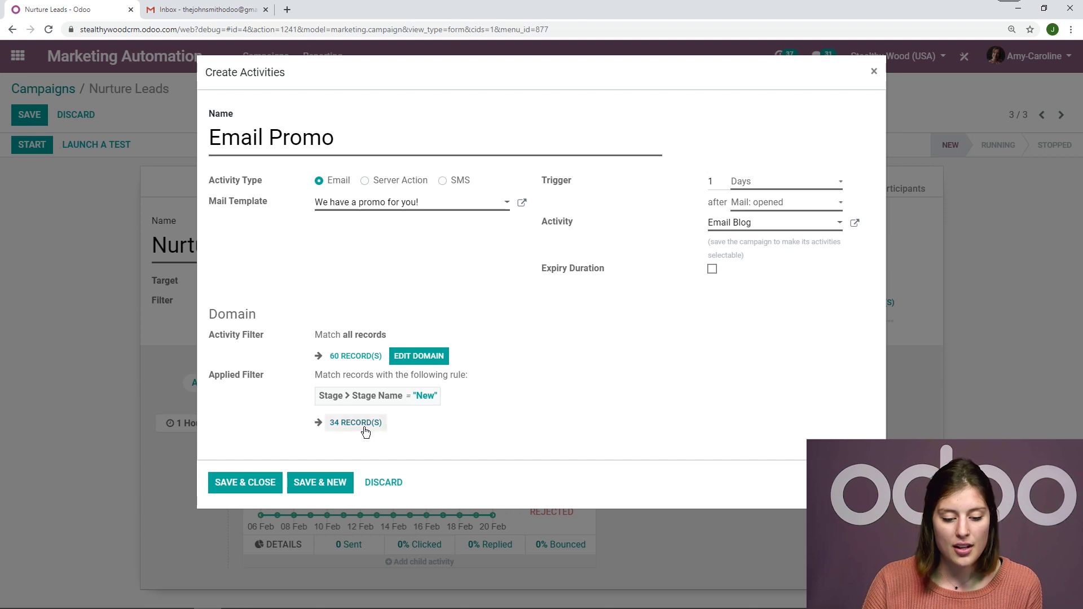
click(263, 491)
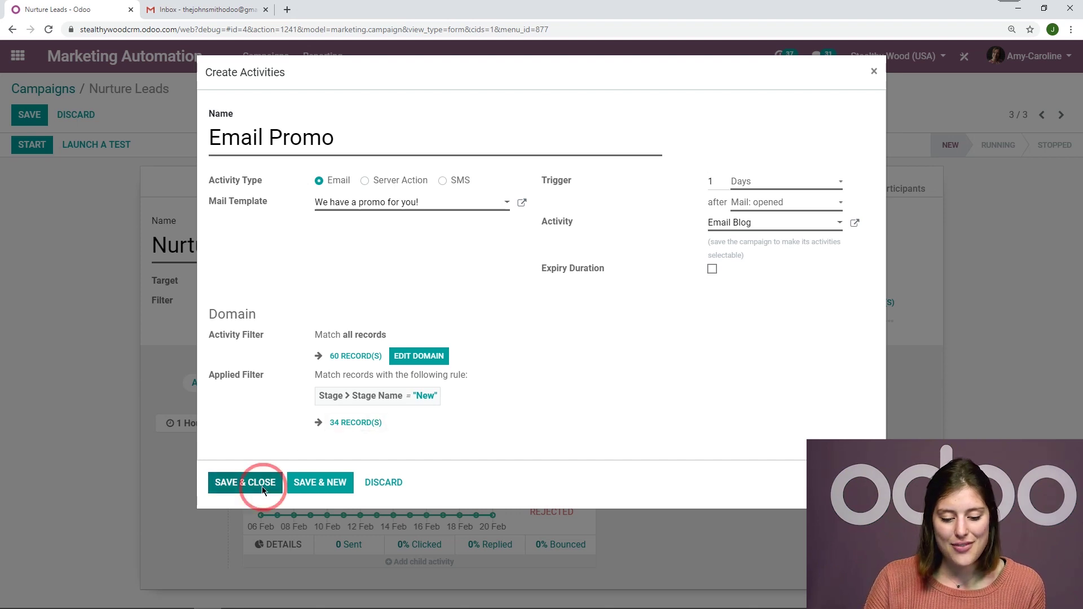
- Save the Nurture Leads campaign
scroll(423, 469, down, 3)
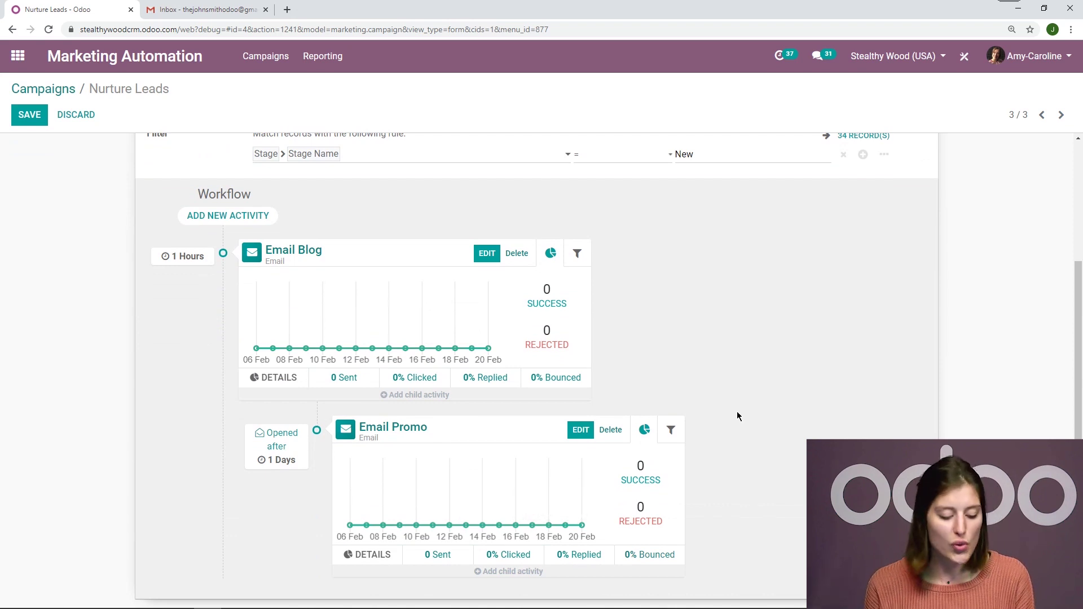
click(508, 571)
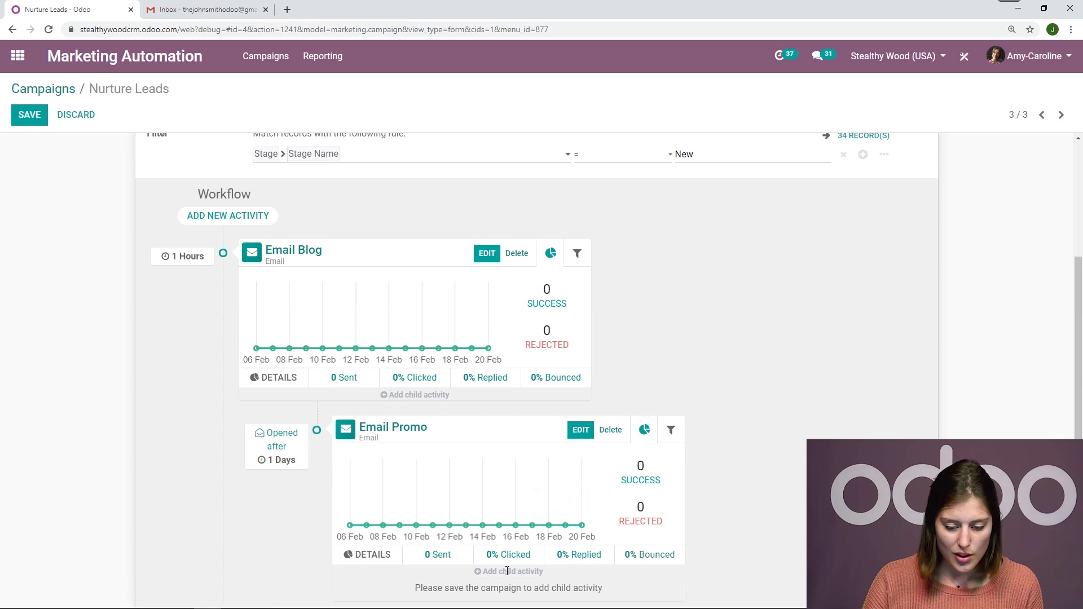
scroll(507, 565, down, 1)
scroll(452, 507, up, 1)
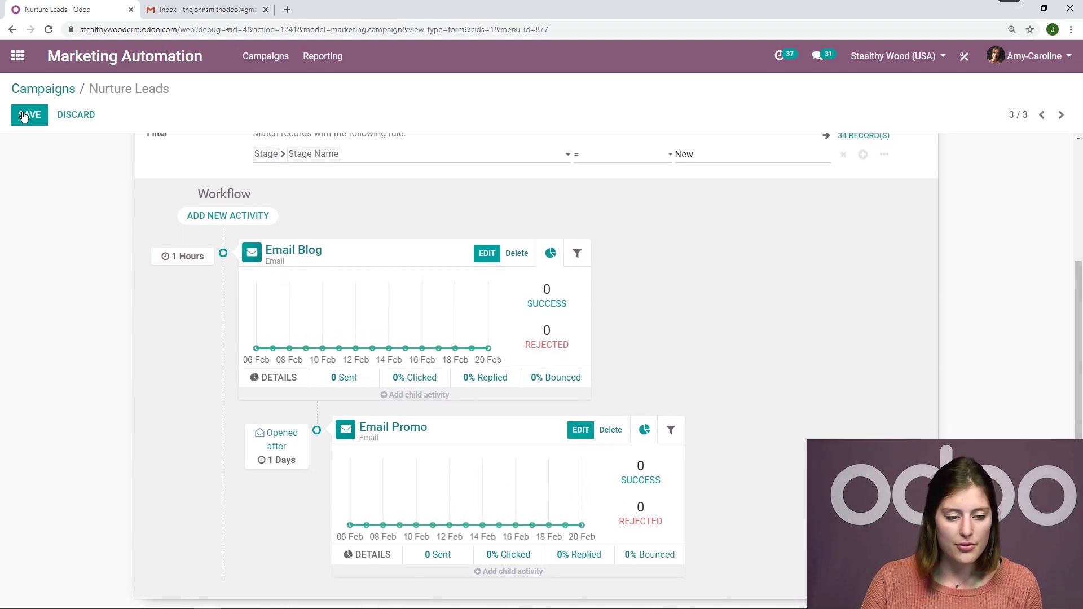
click(26, 111)
- Return to edit mode and add a follow-up under Email Promo triggered on Mail: clicked
scroll(279, 207, down, 2)
key(alt+a)
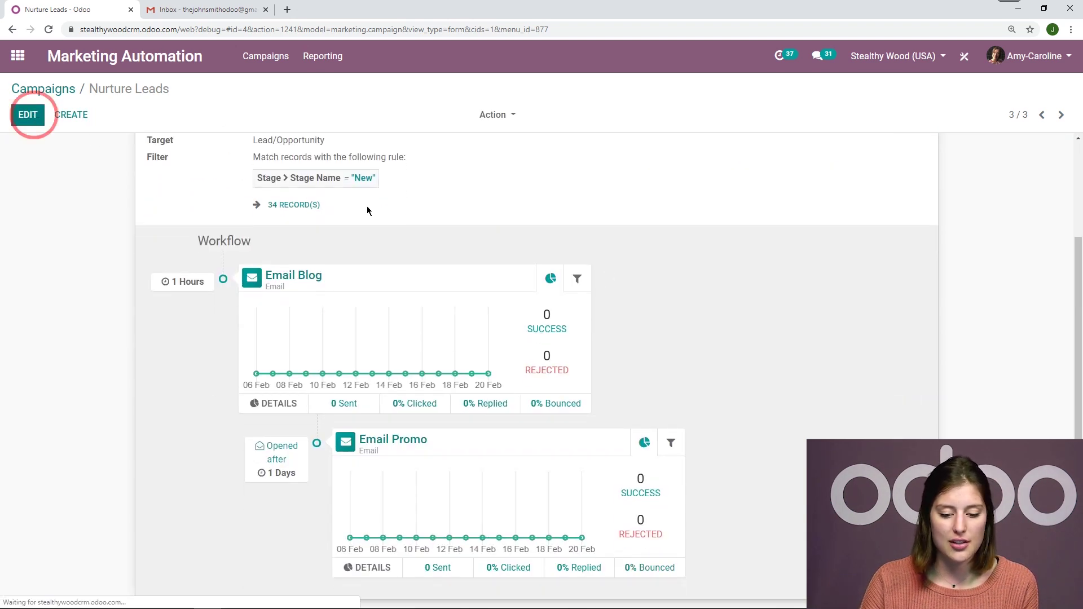
click(511, 575)
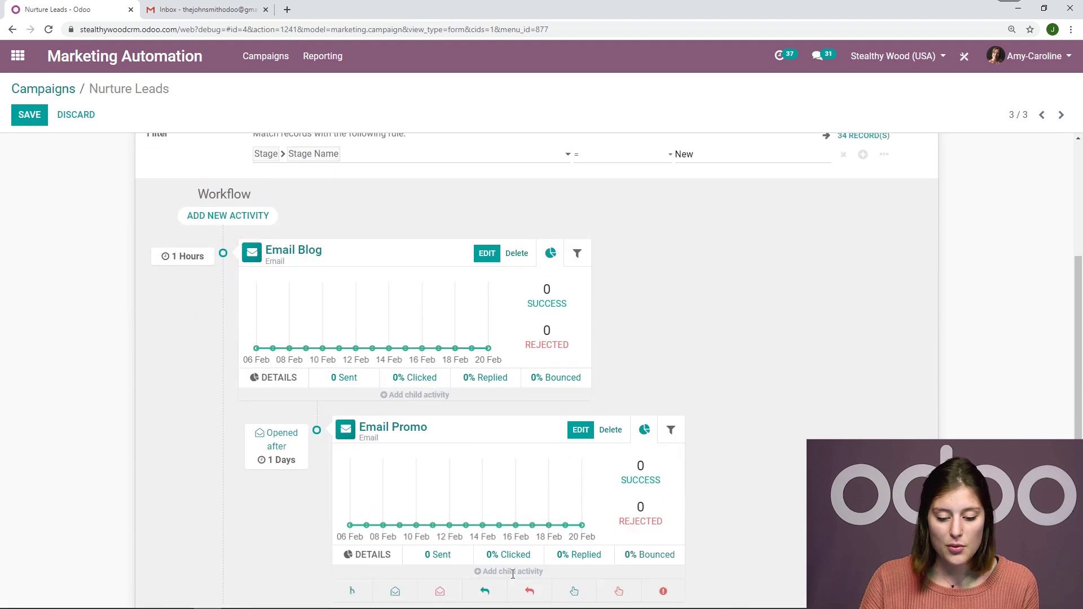
scroll(535, 590, down, 1)
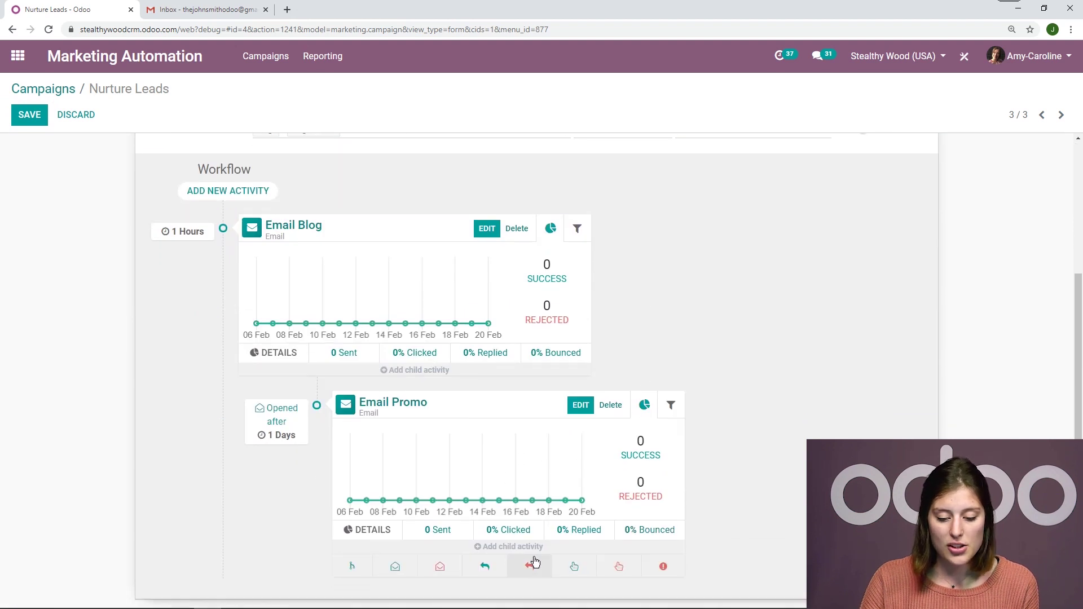
click(574, 570)
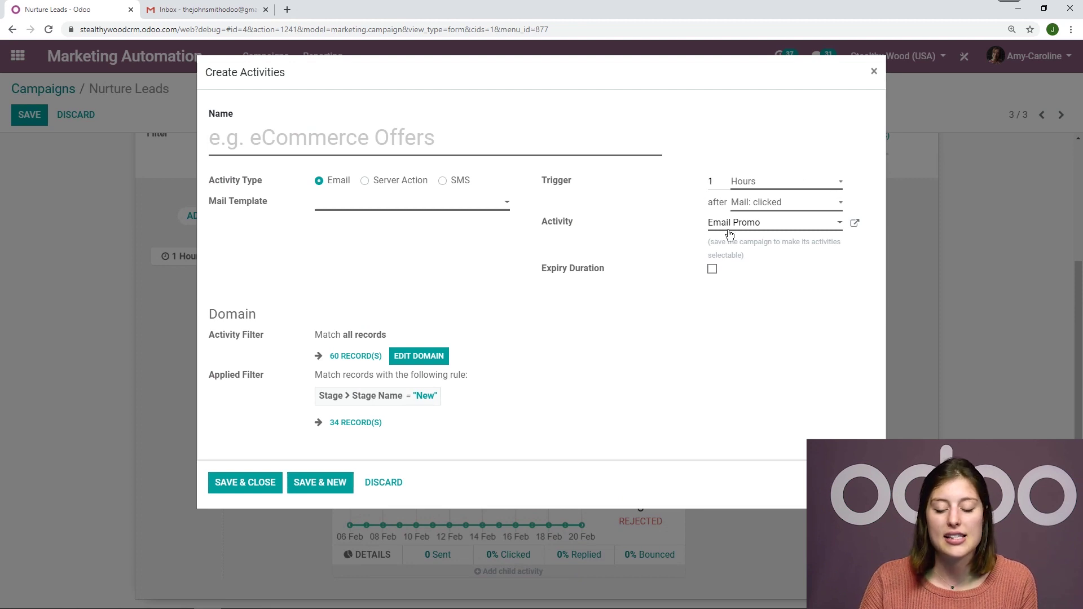
- Name the activity 'Move to qualified' with an hours delay, make it a Server Action, and create one
click(773, 184)
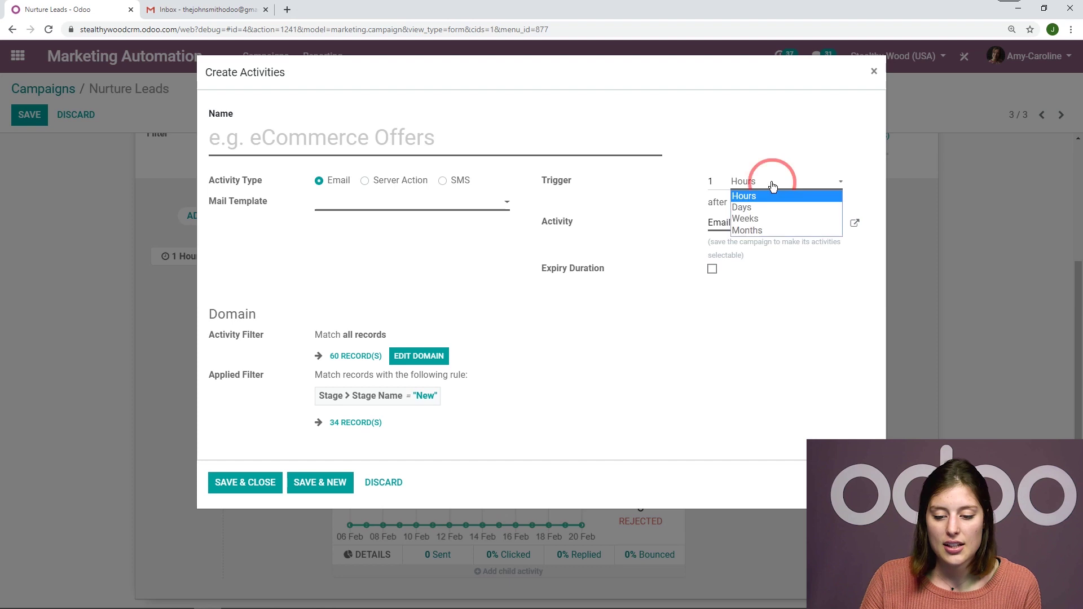
click(765, 196)
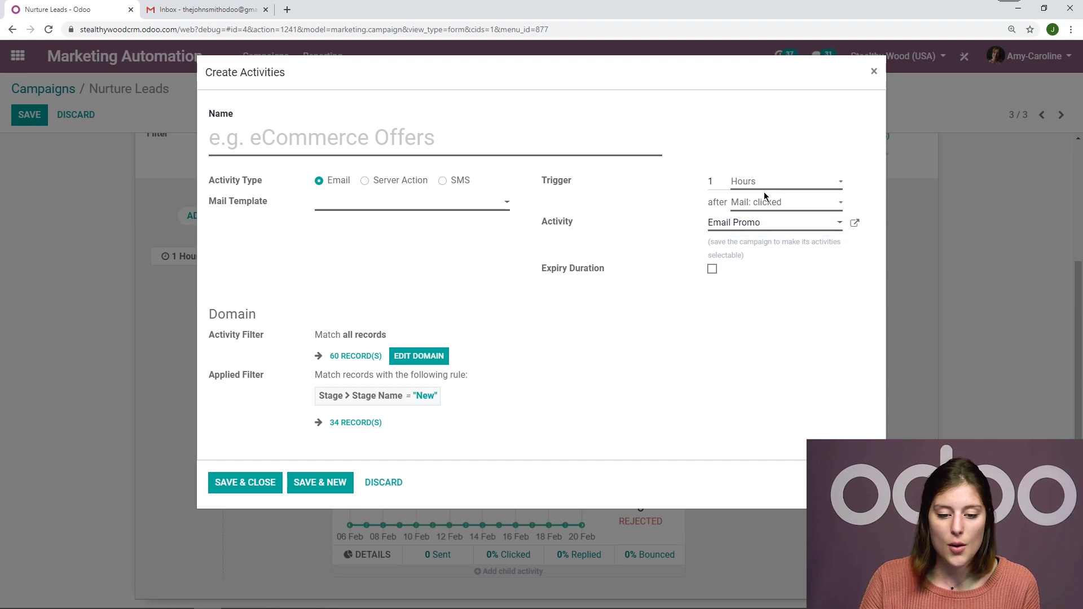
click(311, 148)
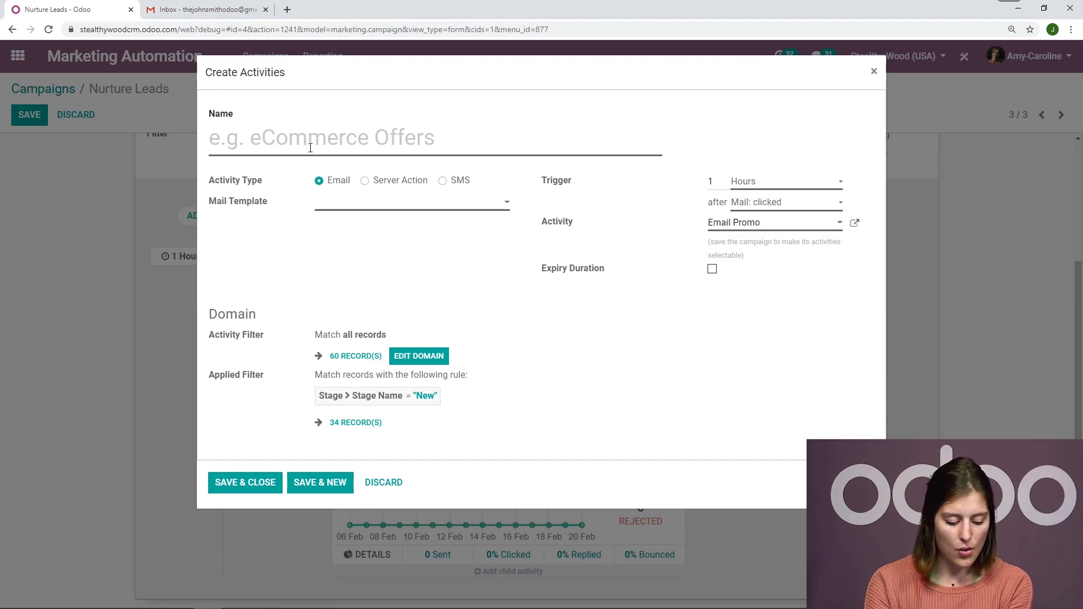
text(Move to )
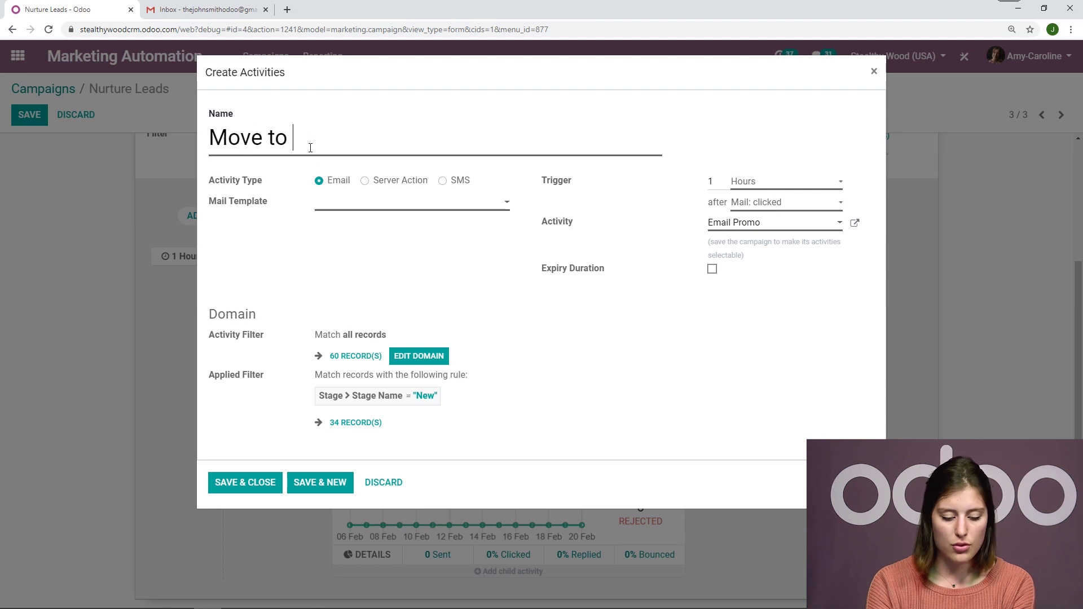
text(qualified)
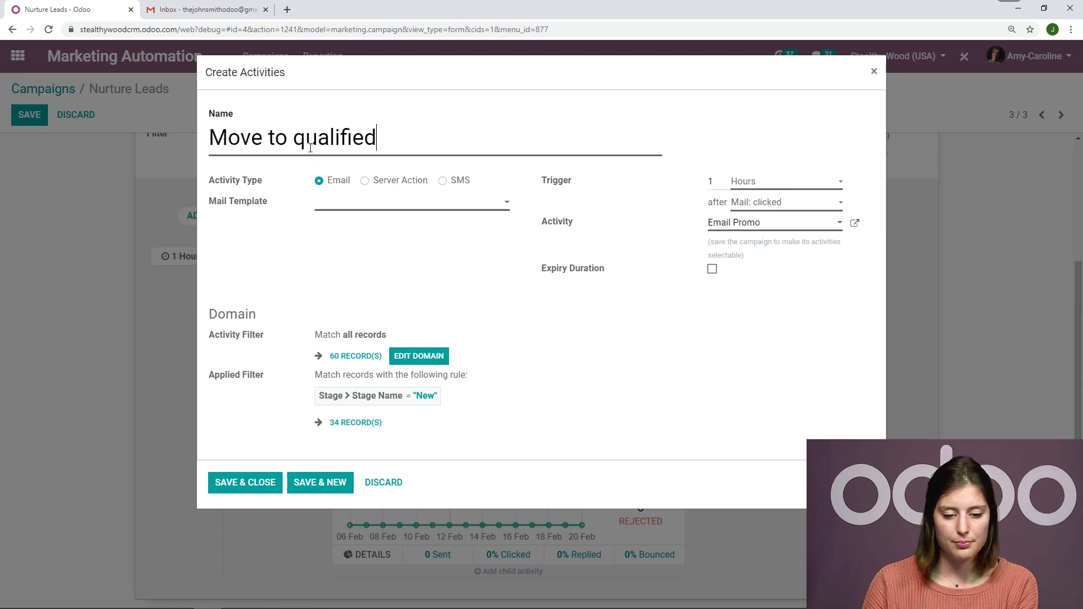
click(364, 180)
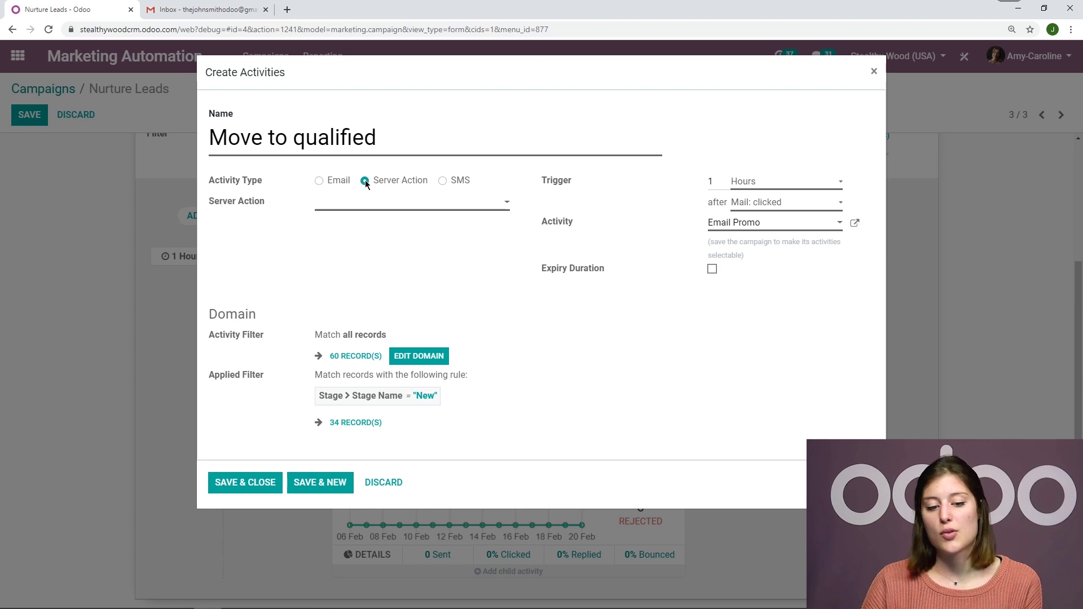
click(450, 206)
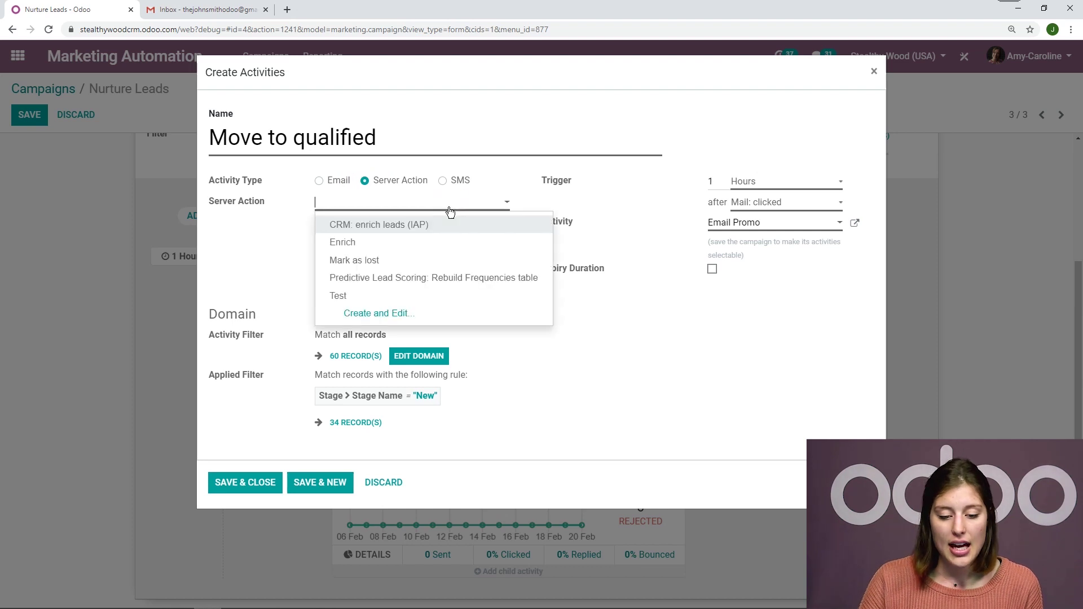
click(408, 315)
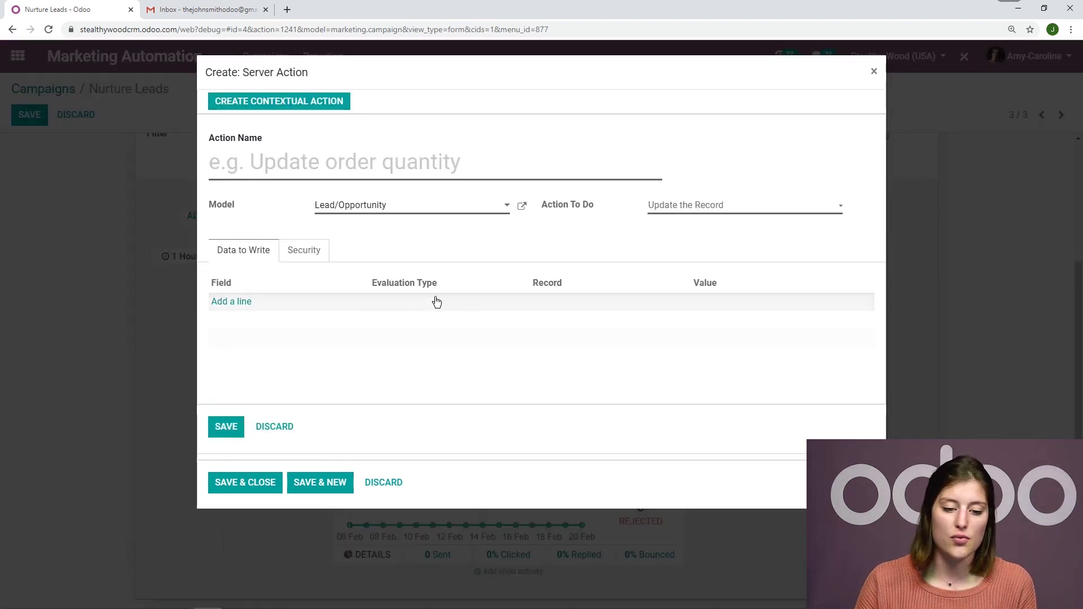
- Name the server action 'Move to qualified' to update the record, setting Stage by Reference to Qualified
text(Mo)
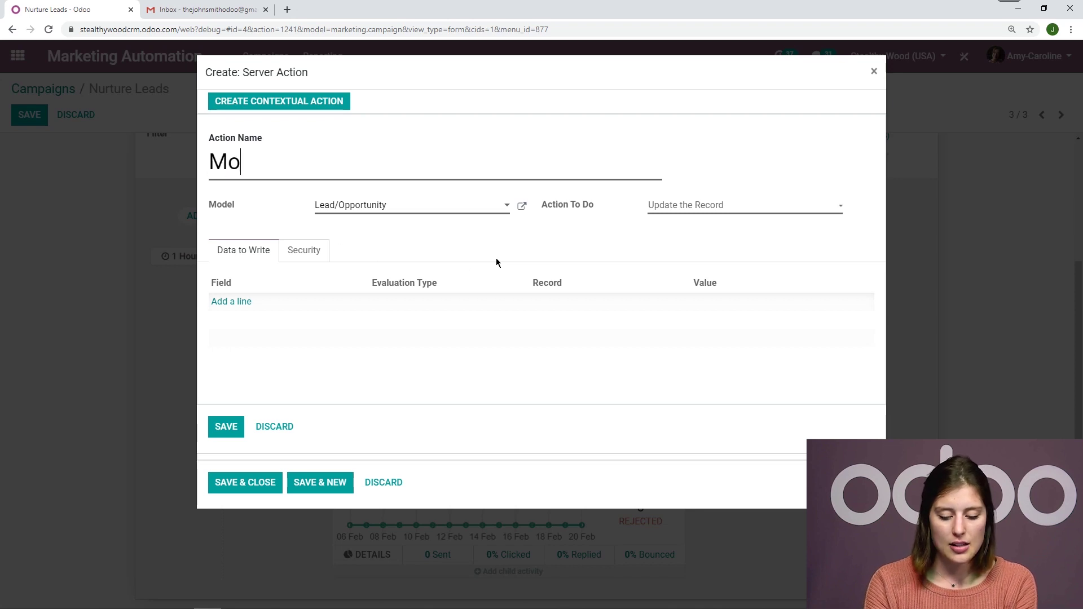
text(ve to qua)
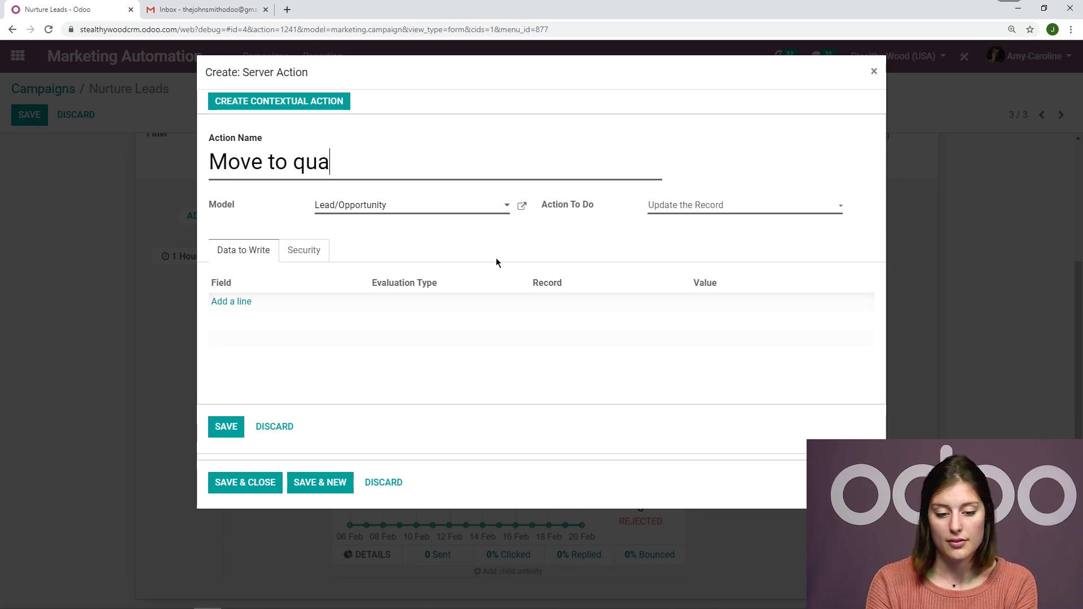
text(lified)
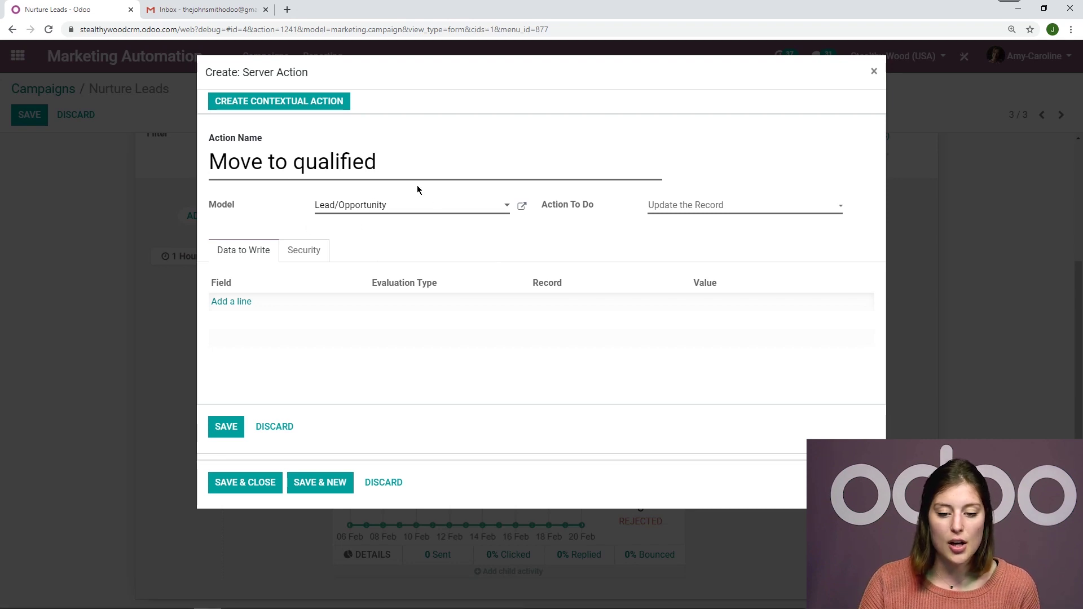
click(710, 213)
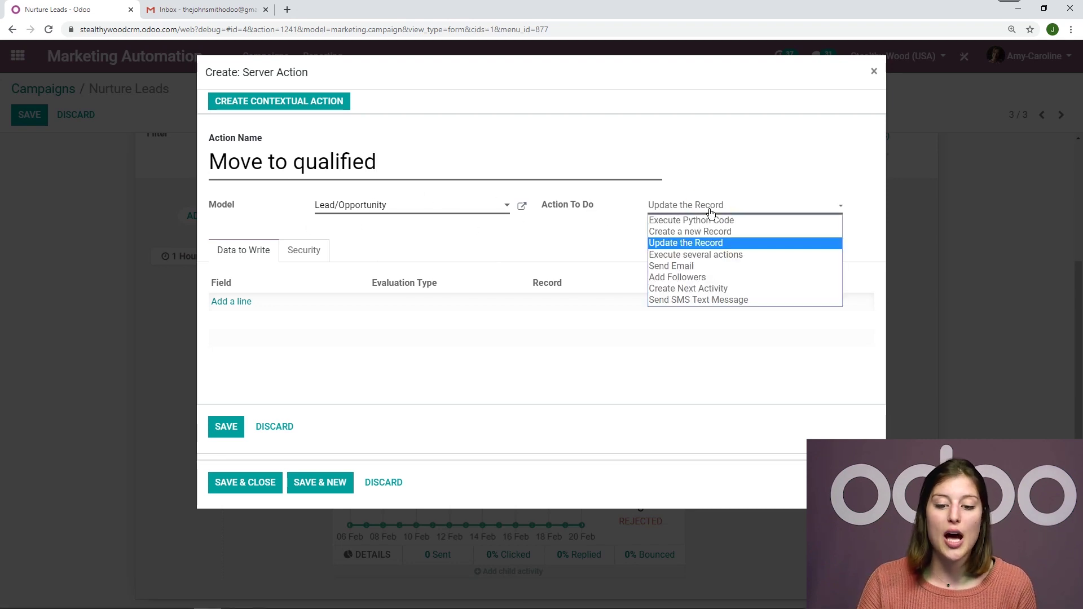
click(742, 244)
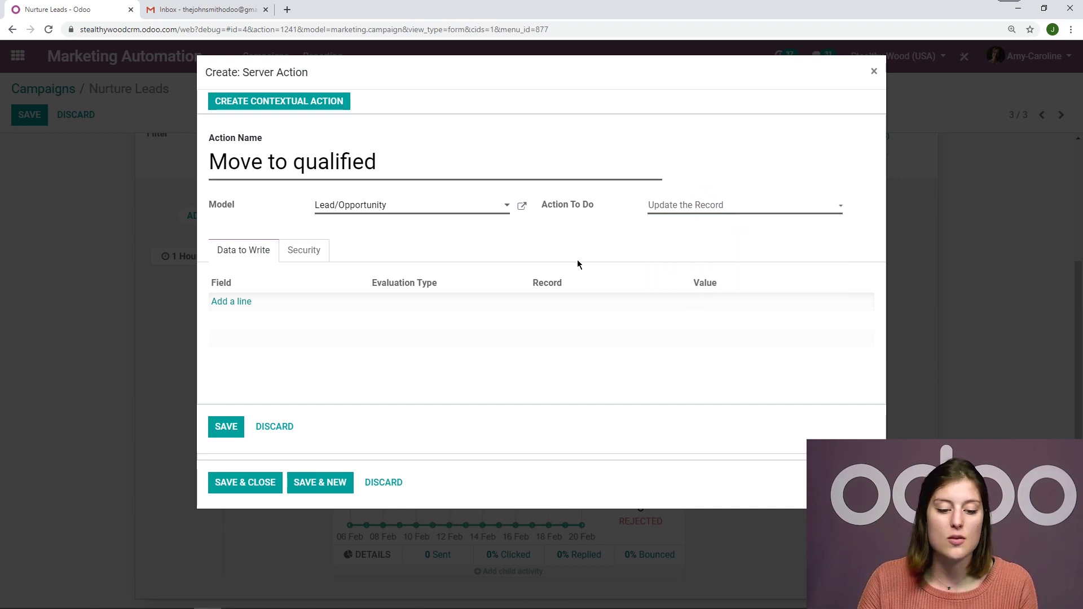
click(249, 304)
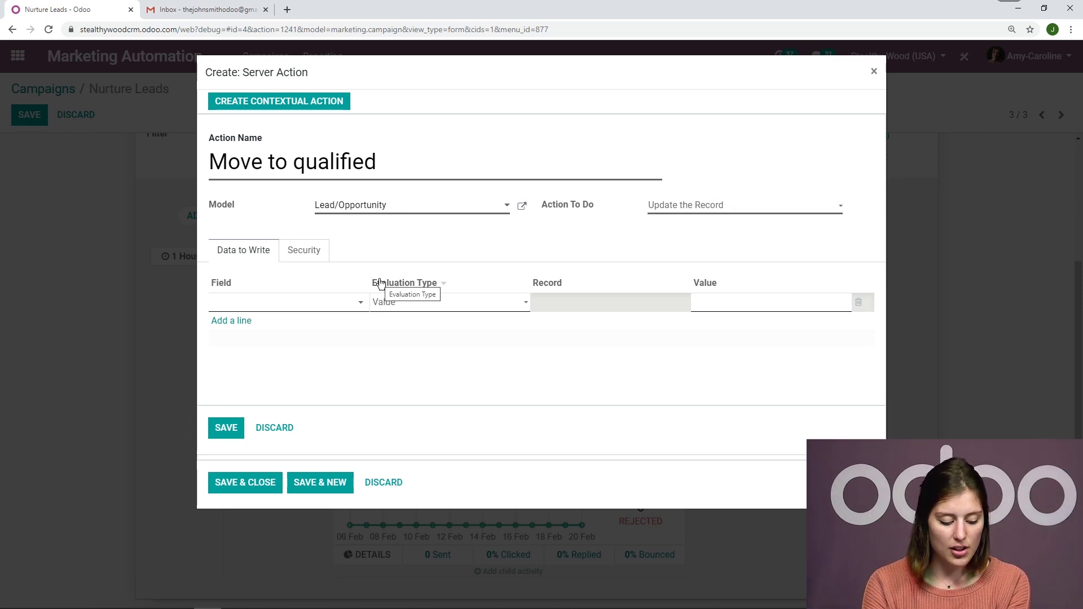
text(sta)
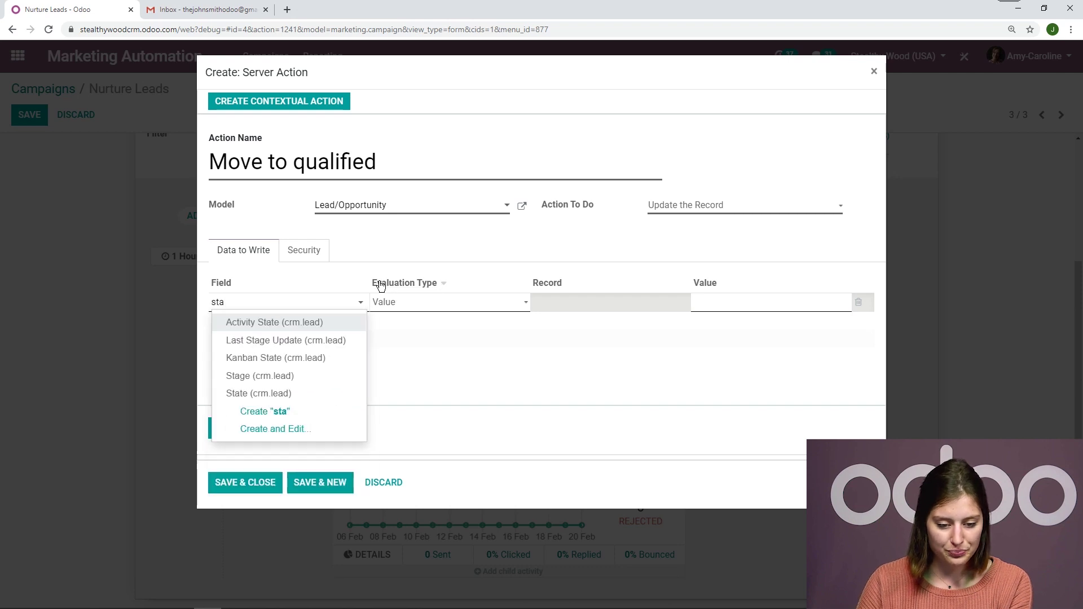
click(263, 377)
click(405, 303)
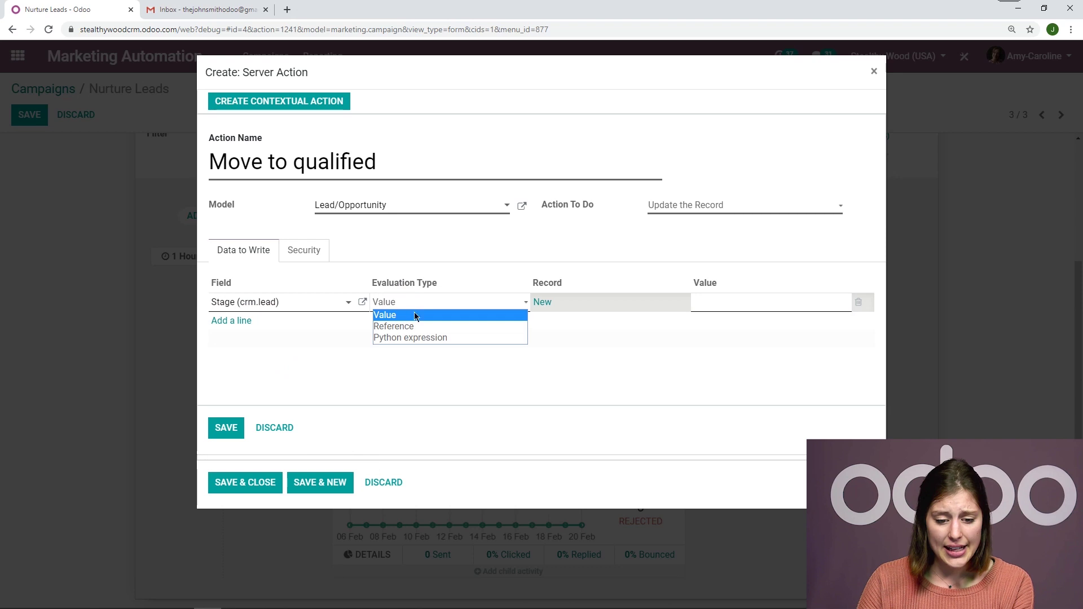
click(409, 330)
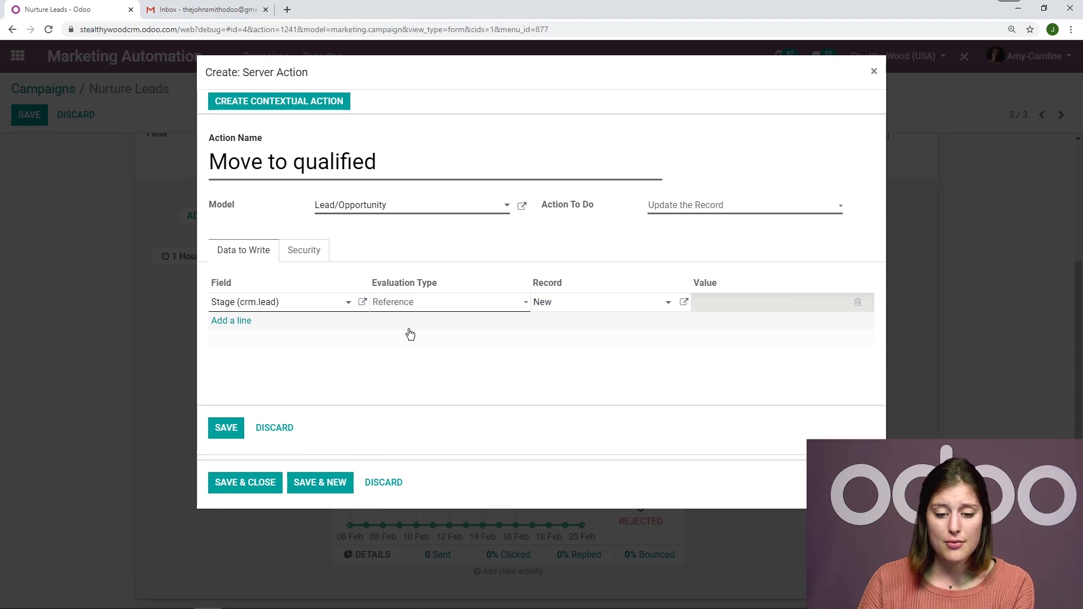
click(578, 305)
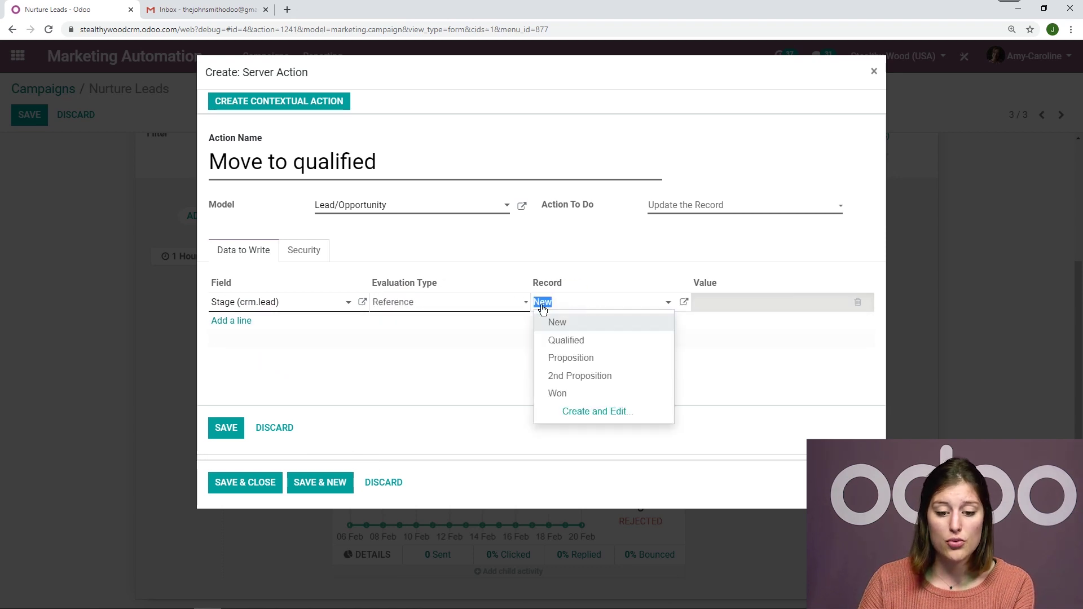
click(570, 342)
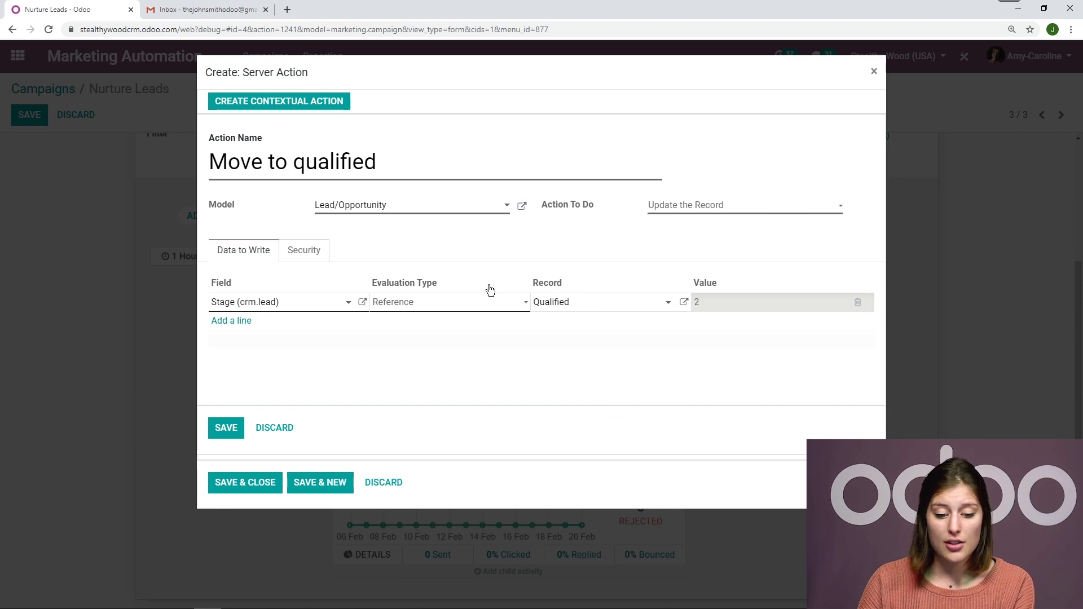
- Save the server action and the Move to qualified activity, review the workflow, and save the campaign
click(211, 429)
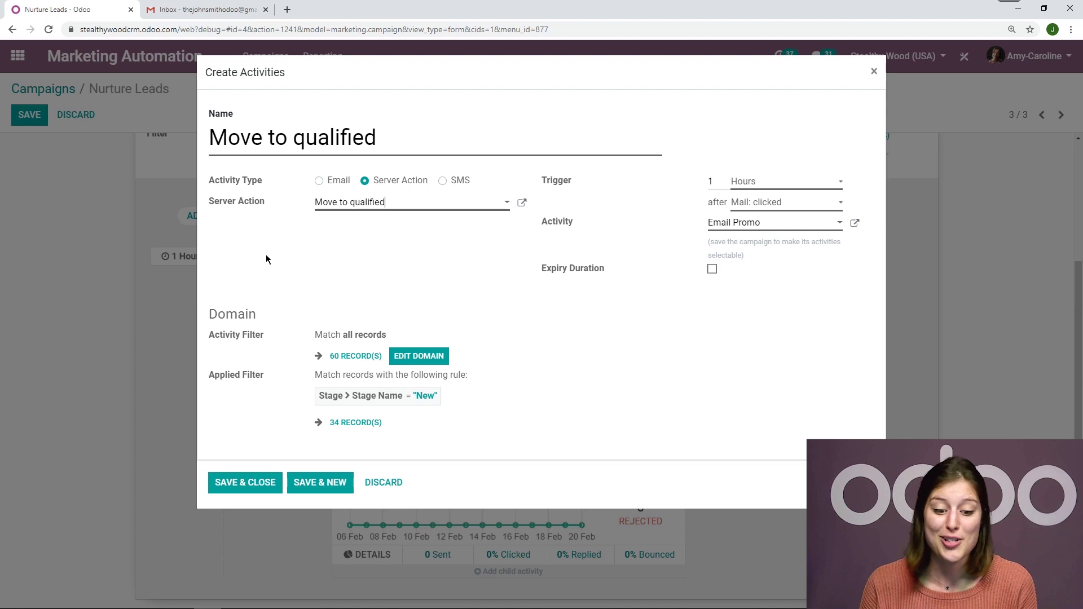
click(266, 484)
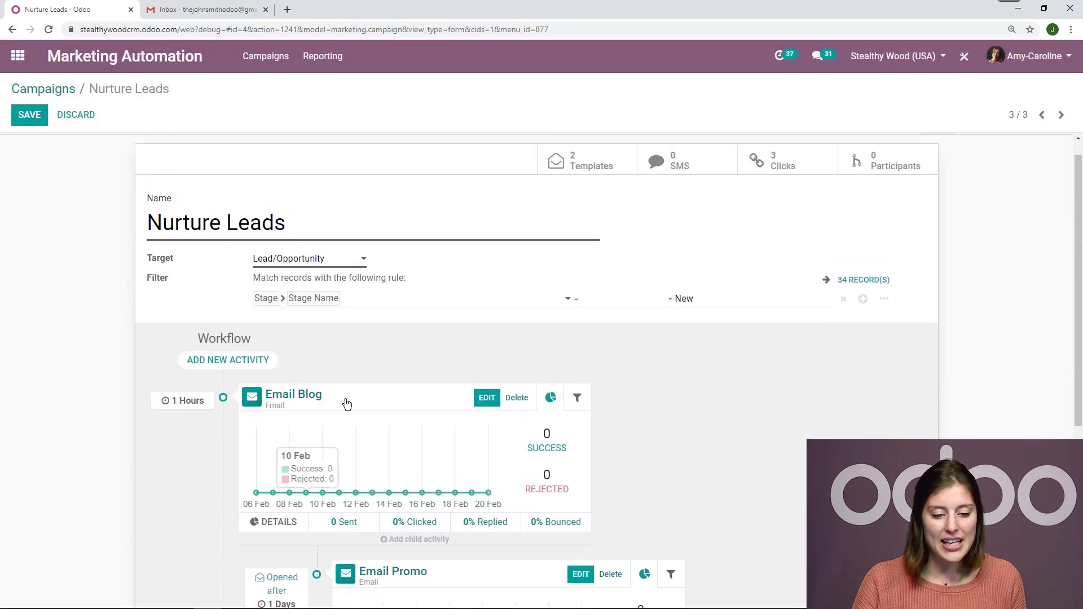
scroll(226, 367, down, 4)
scroll(852, 291, down, 2)
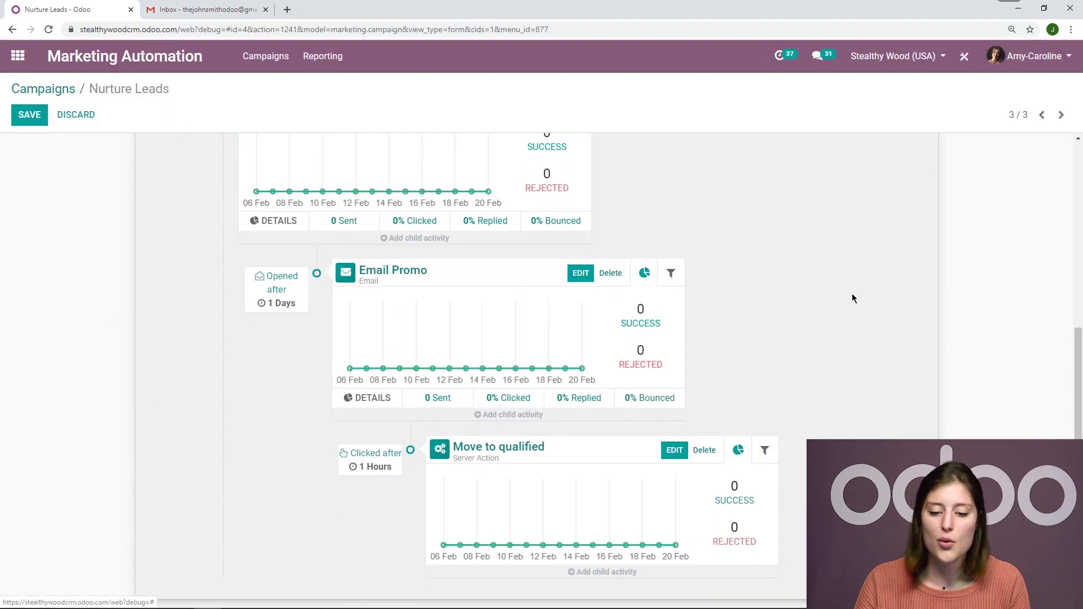
scroll(852, 293, up, 3)
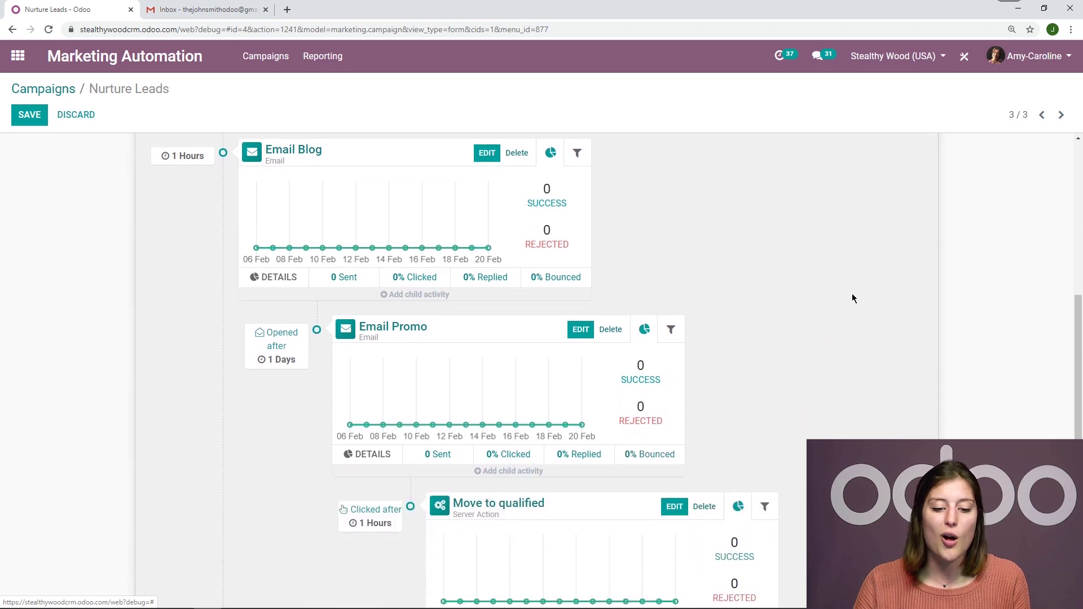
scroll(868, 307, down, 1)
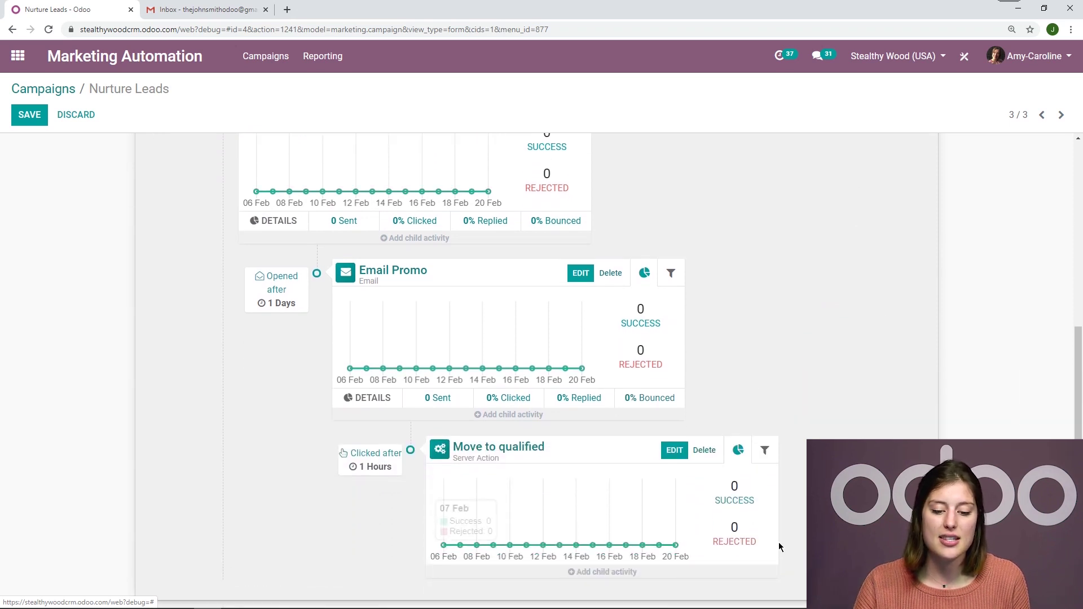
scroll(830, 353, up, 3)
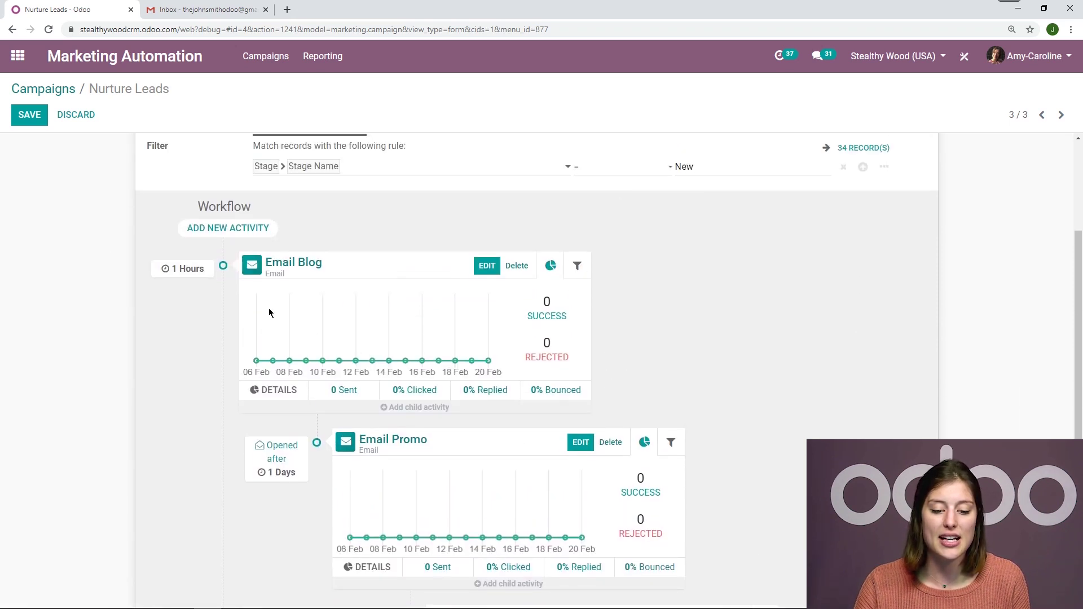
scroll(878, 307, down, 3)
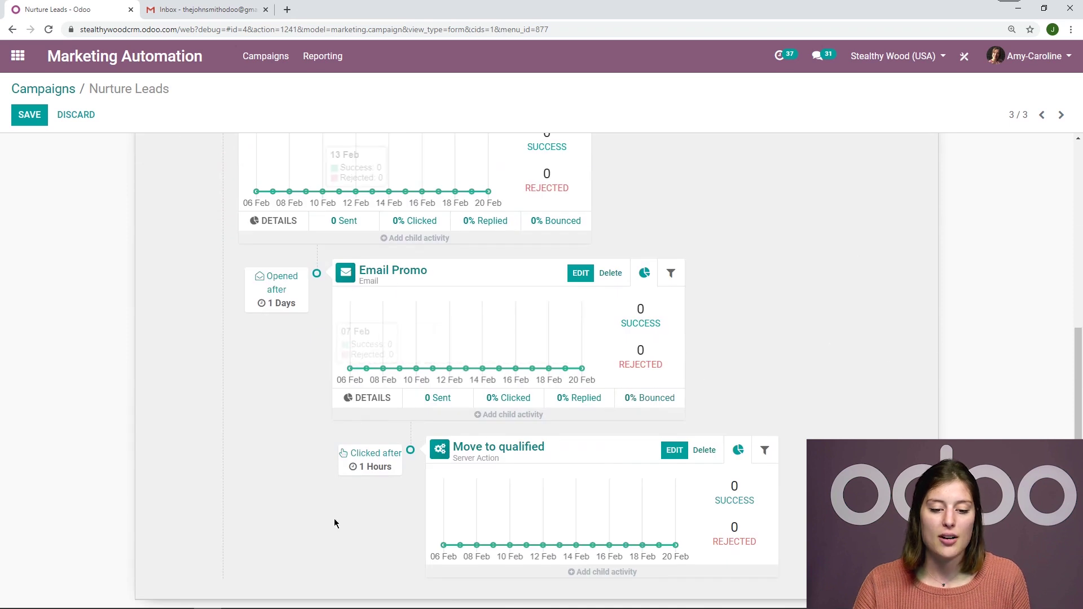
scroll(188, 450, up, 6)
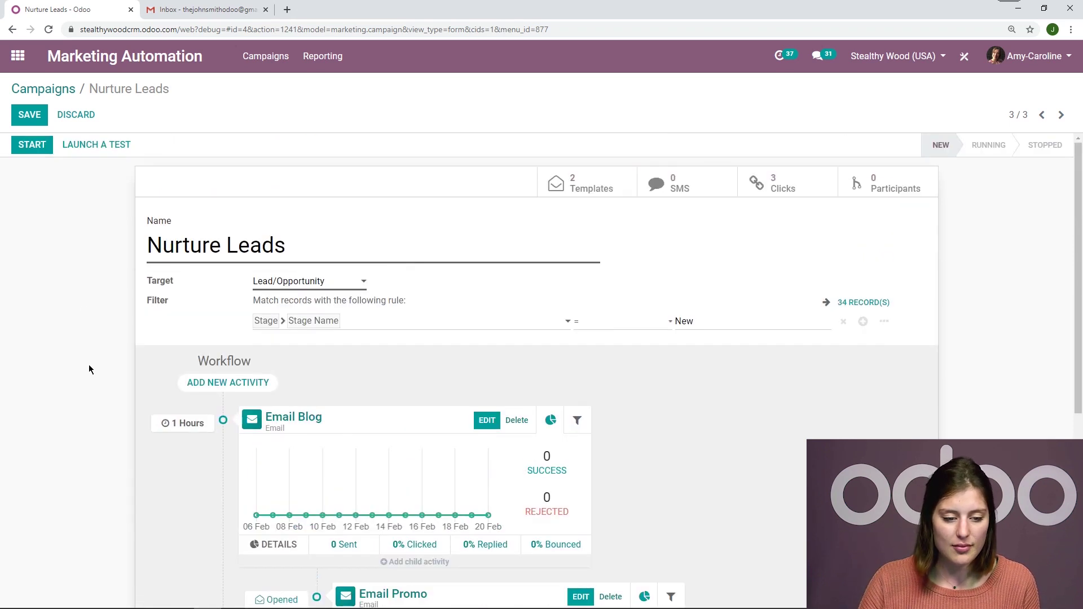
click(41, 147)
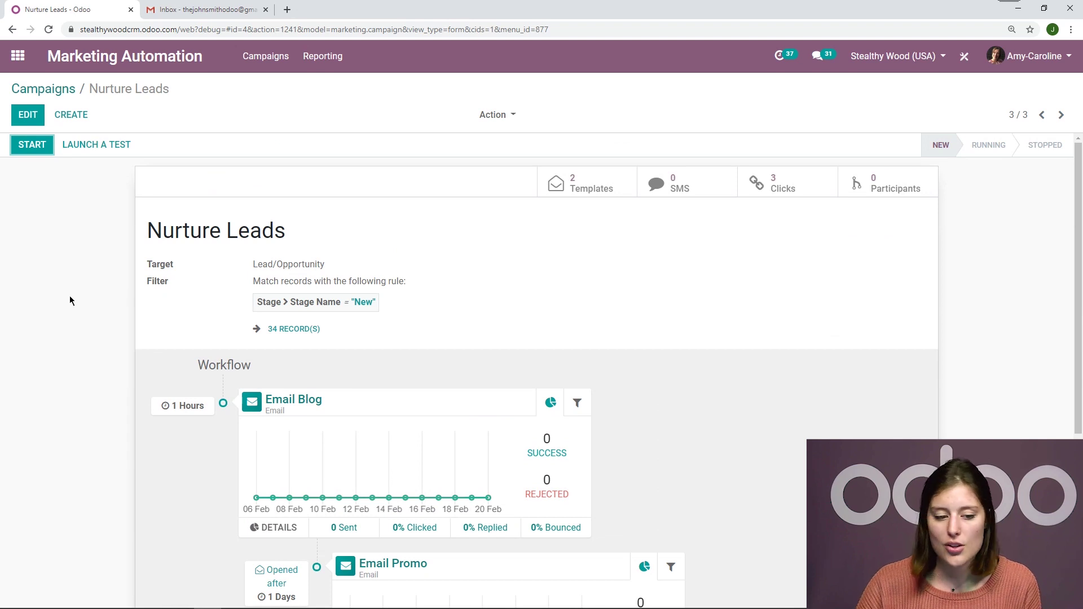
- Launch a test of the campaign using the 'Modular desks' lead as the test record
click(113, 146)
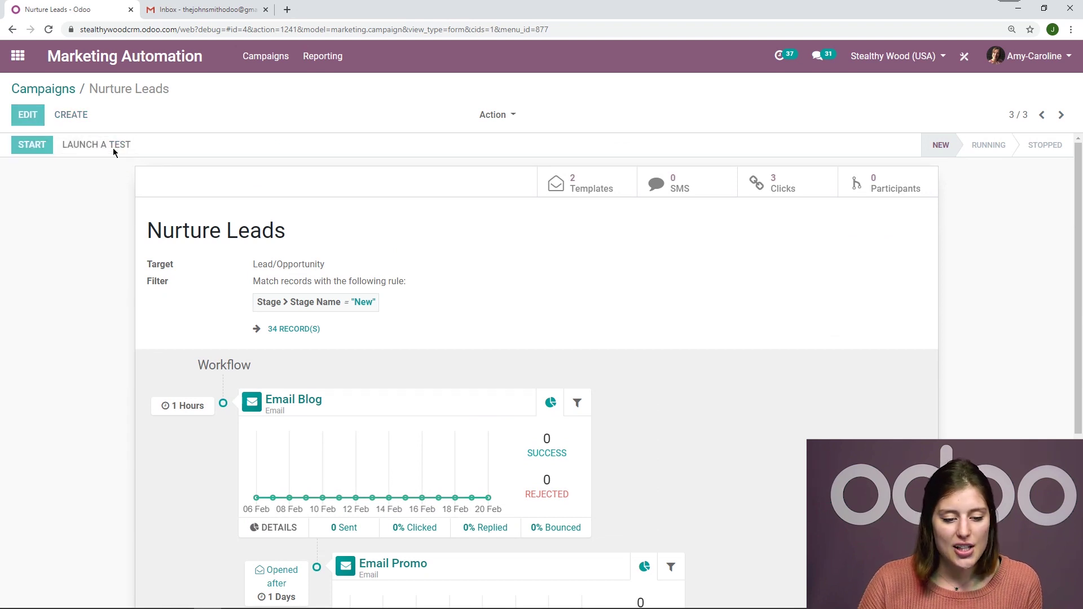
click(285, 136)
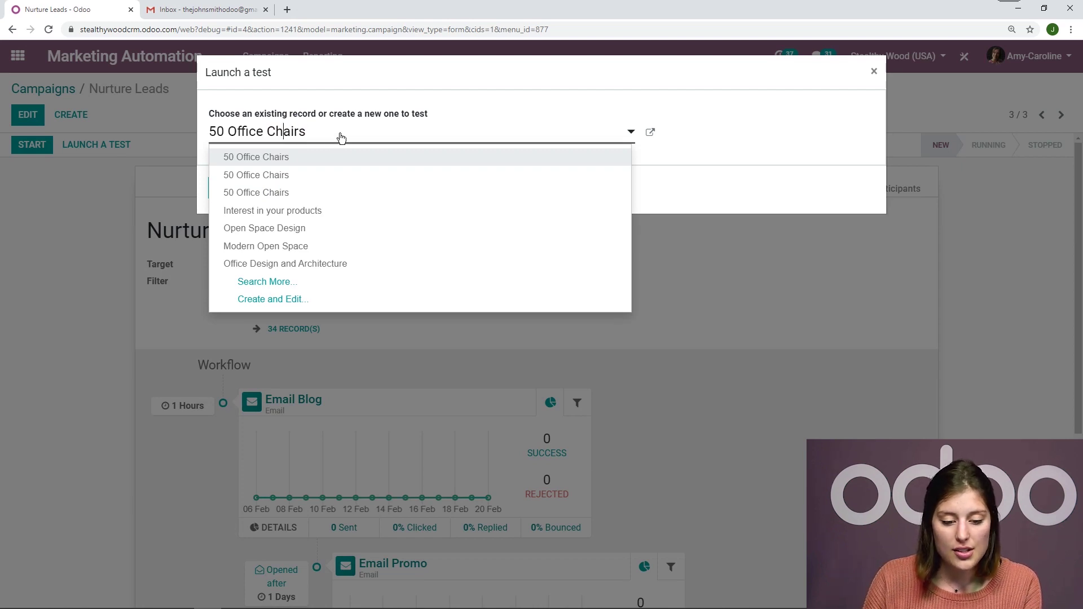
drag(342, 138, 204, 133)
text(mo)
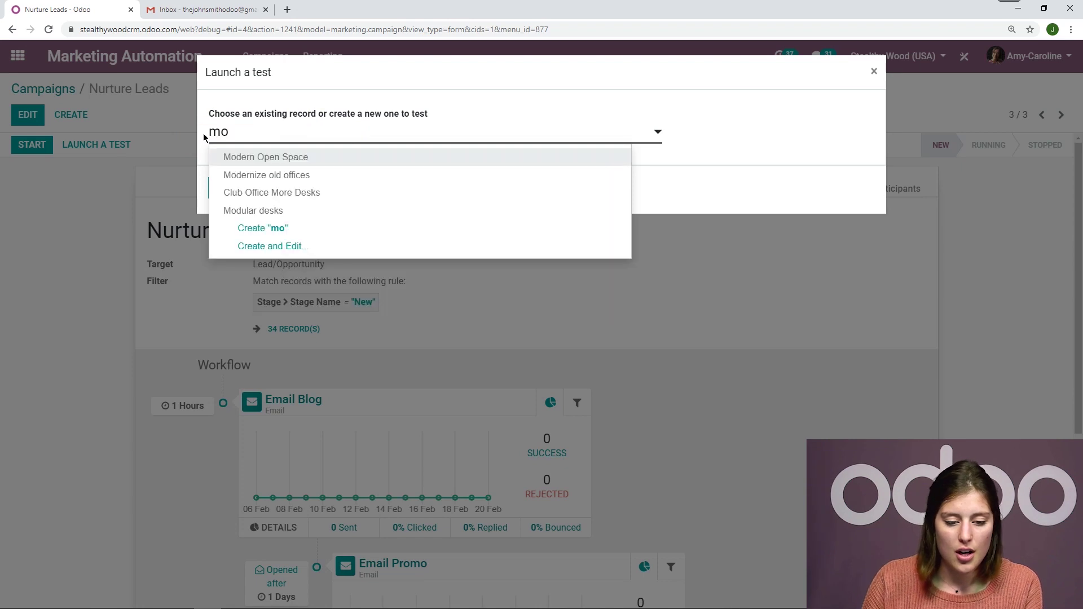
click(282, 211)
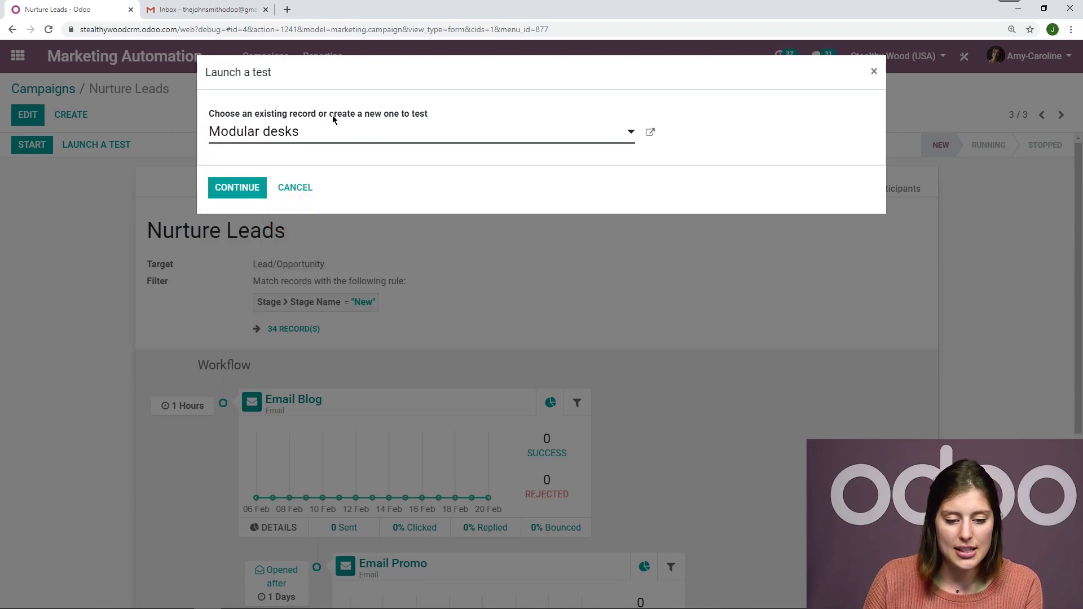
click(238, 190)
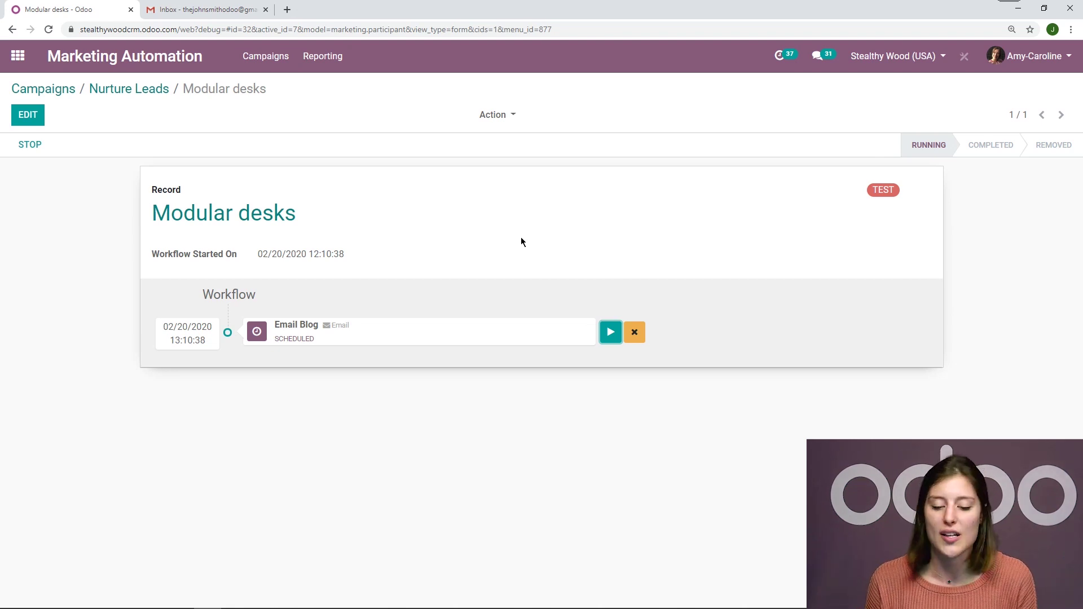
- Run the Email Blog activity now and read its 'Thank you for joining us!' email in the test inbox
click(611, 333)
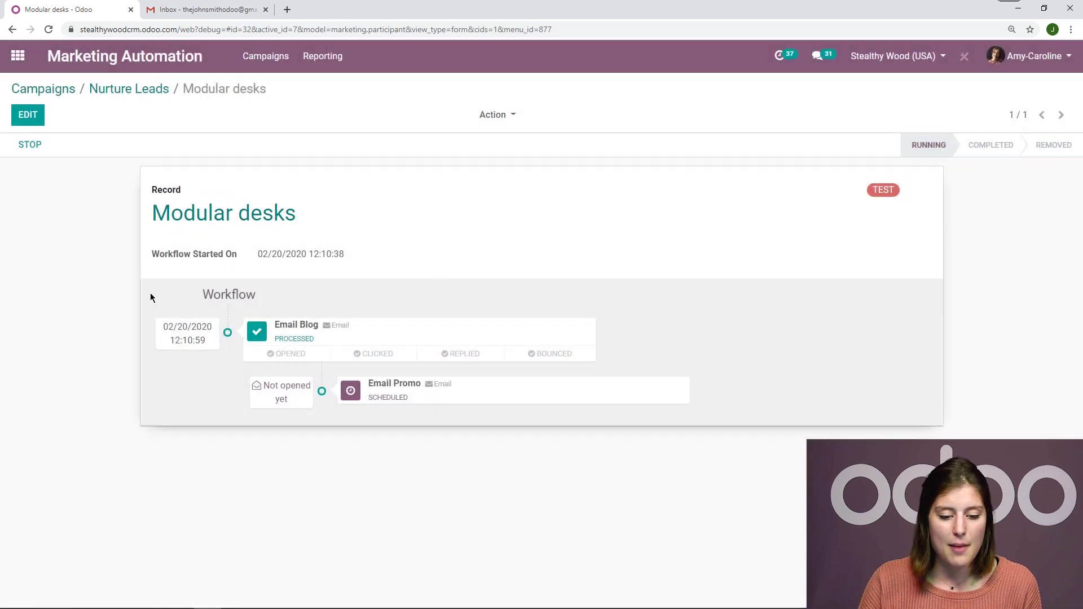
click(230, 10)
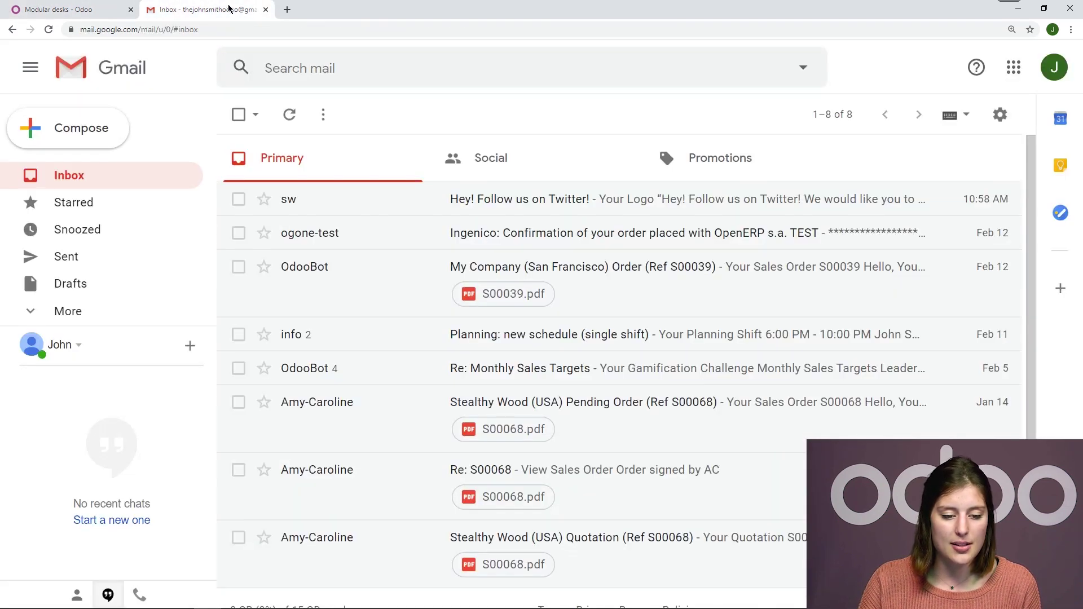
click(290, 119)
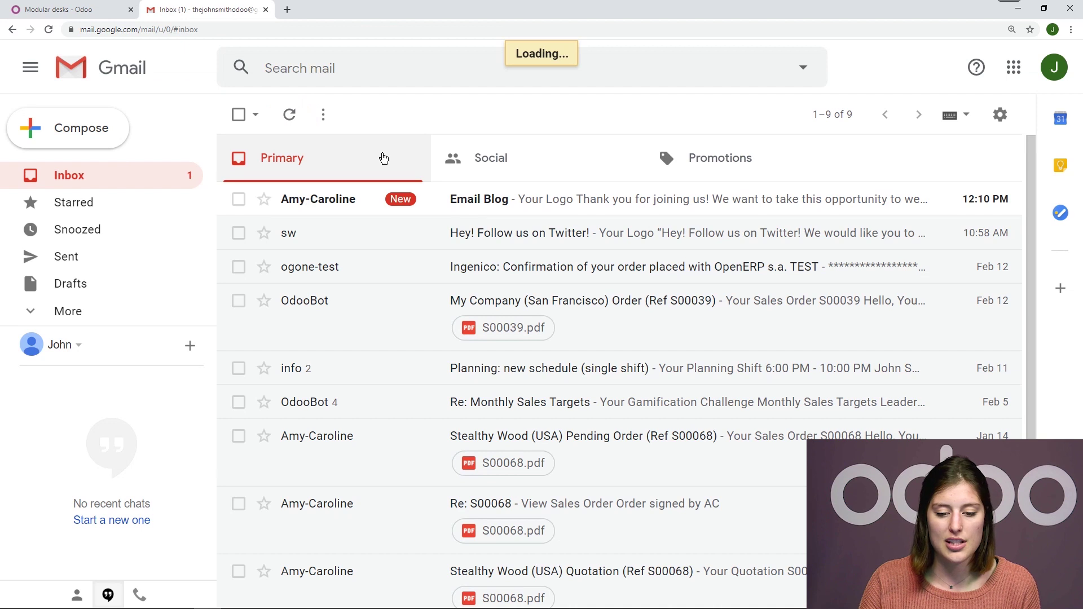
click(575, 209)
scroll(532, 322, down, 8)
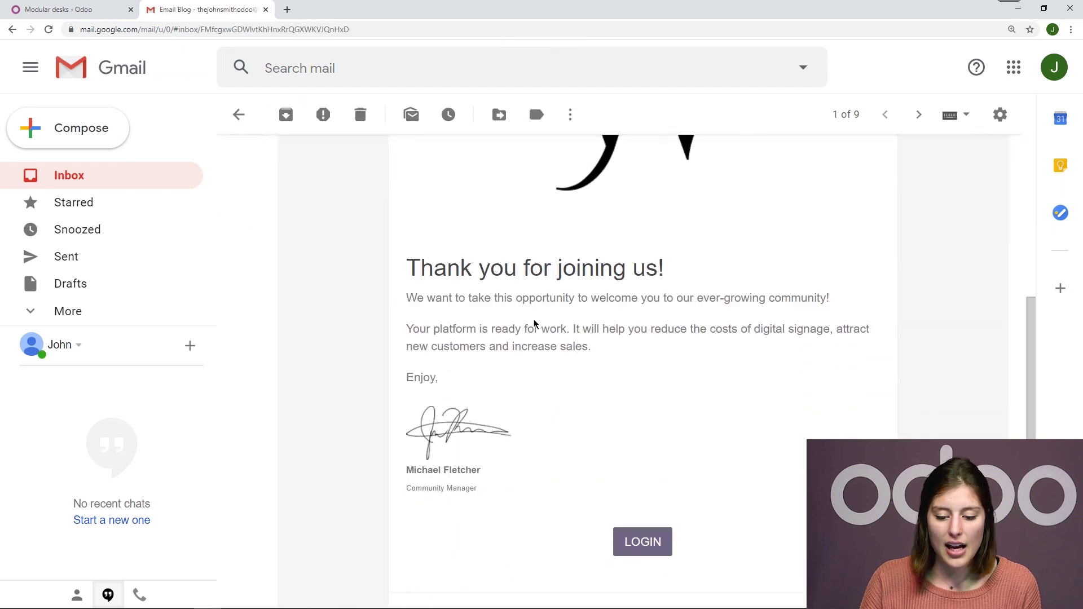
- Reload the Modular desks workflow and run Email Promo immediately so Move to qualified becomes scheduled
click(79, 9)
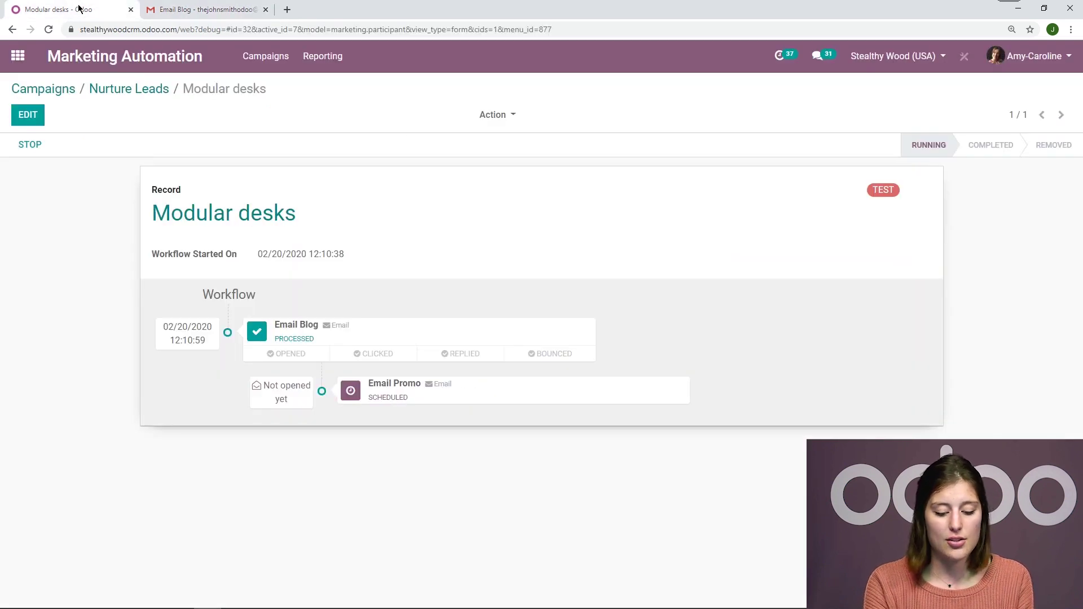
key(F5)
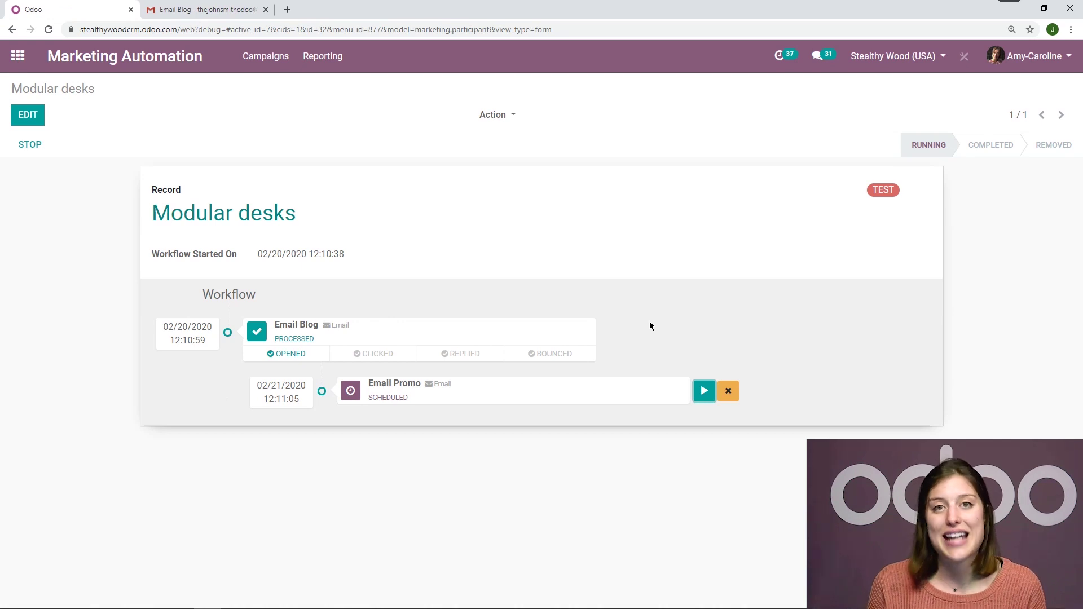
click(710, 399)
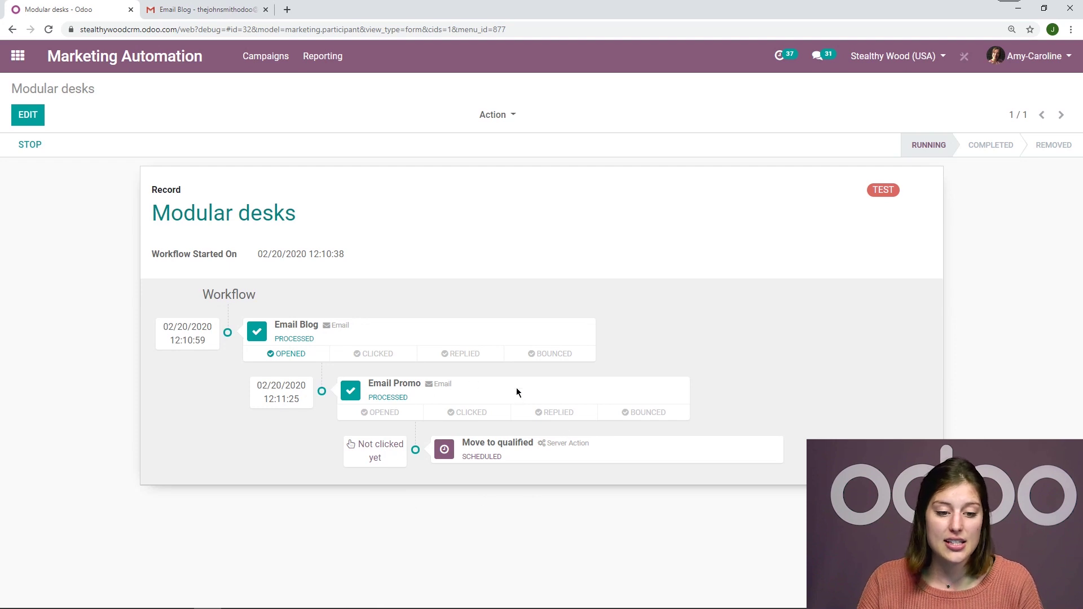
click(209, 9)
- Open the 'We have a promo for you!' email and follow its SALE link to the Odoo Shop
click(140, 176)
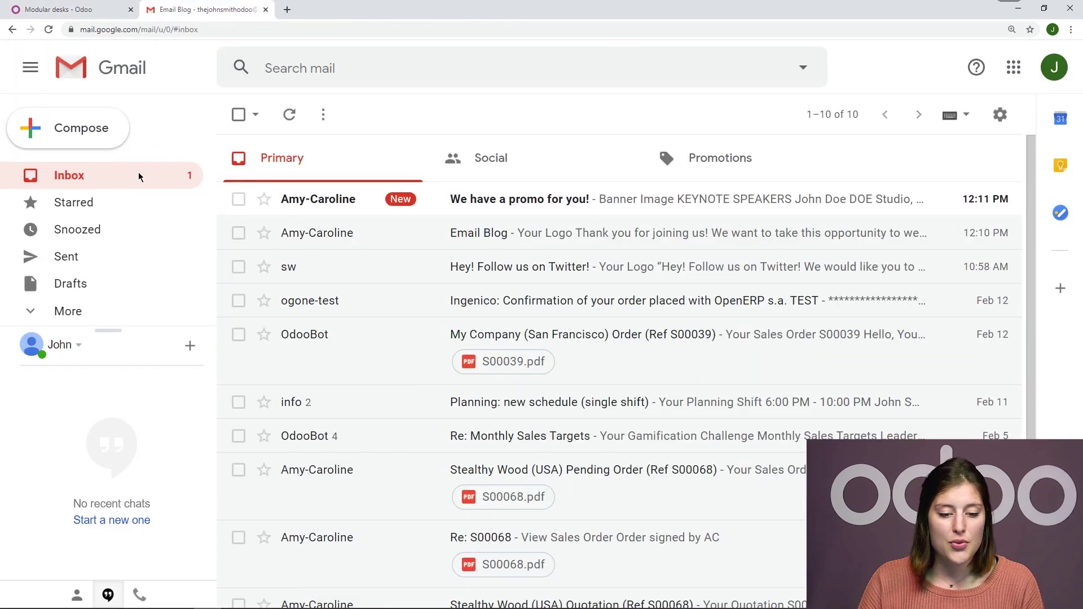
click(631, 210)
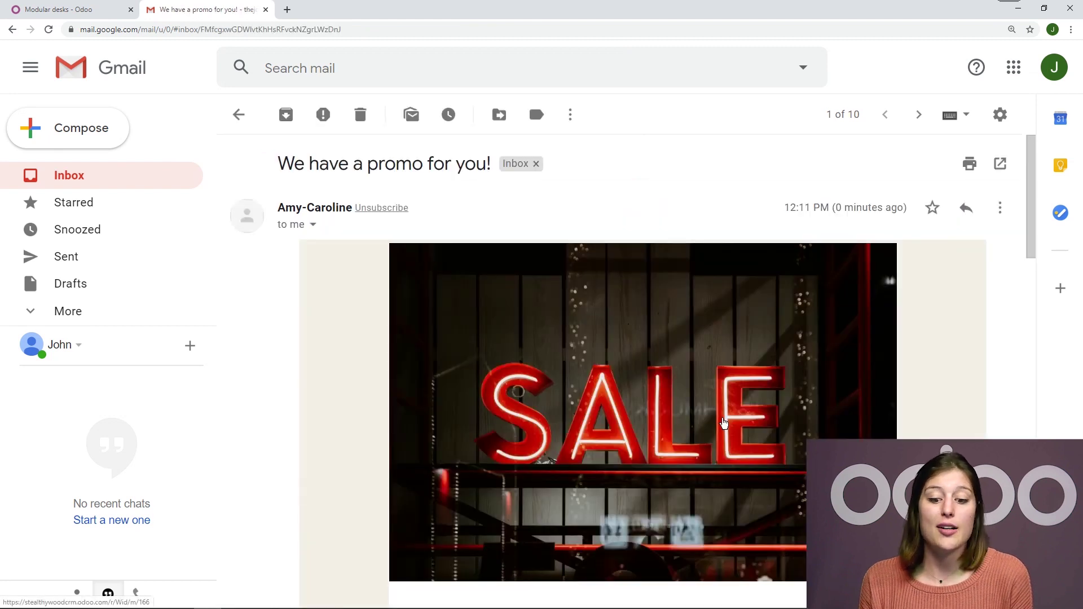
click(667, 388)
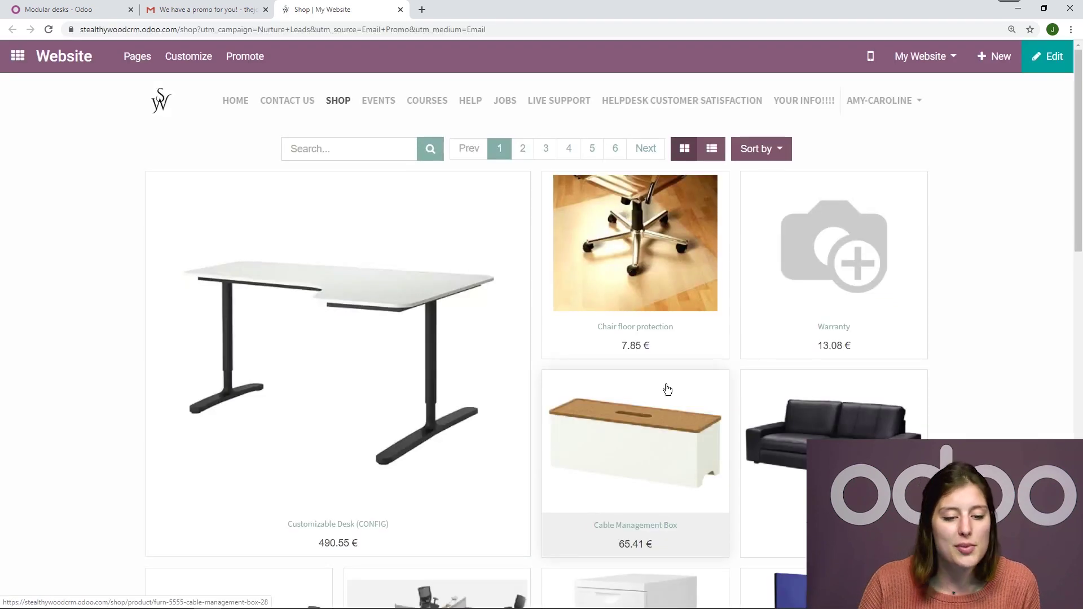
click(67, 6)
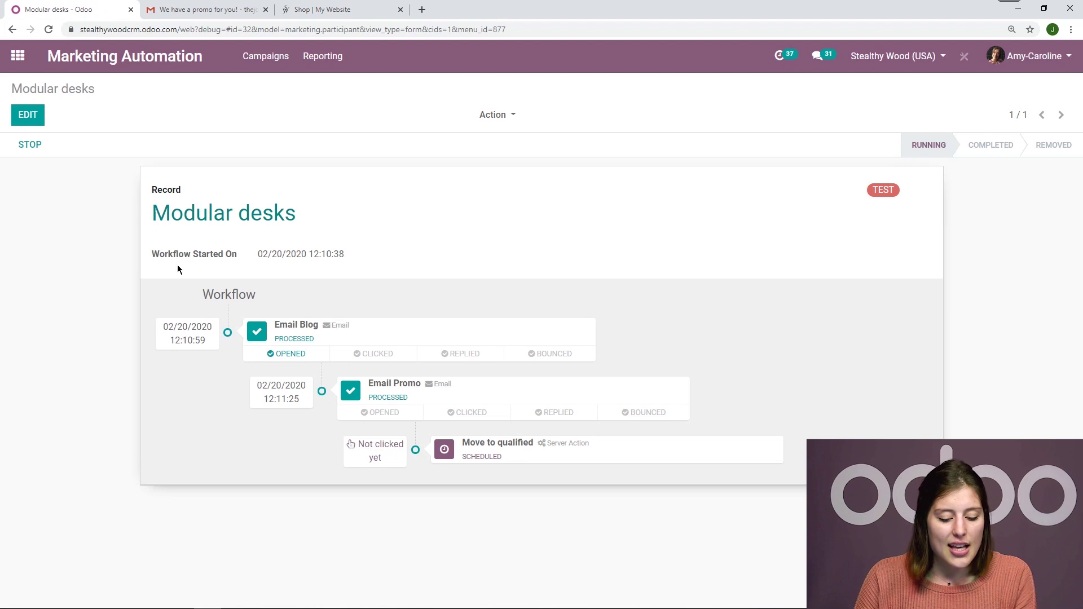
- Run Move to qualified now and reload so the Modular desks participant shows Completed
click(400, 9)
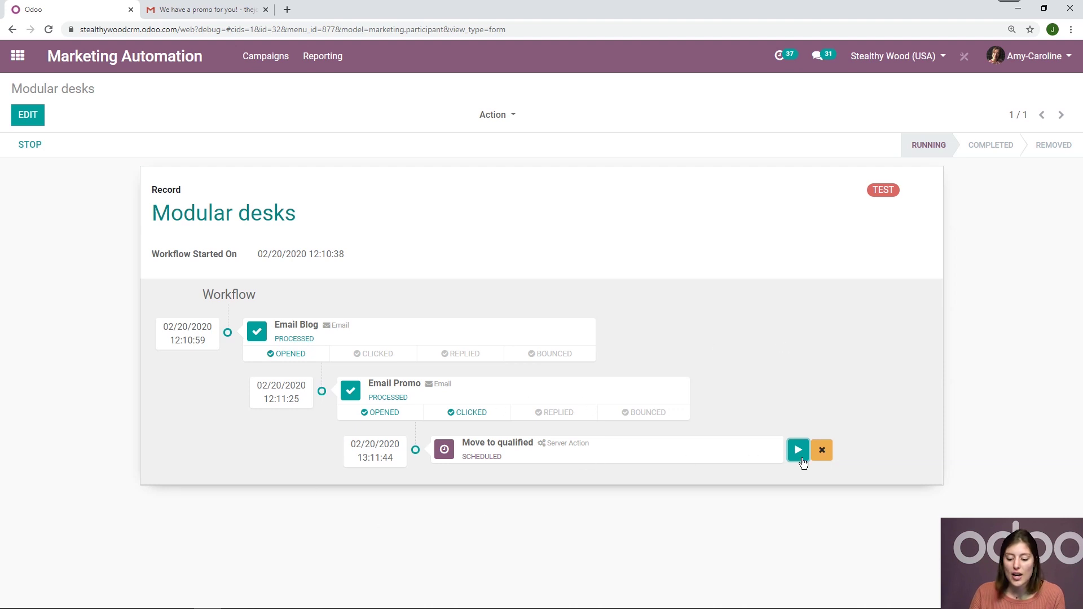
click(800, 456)
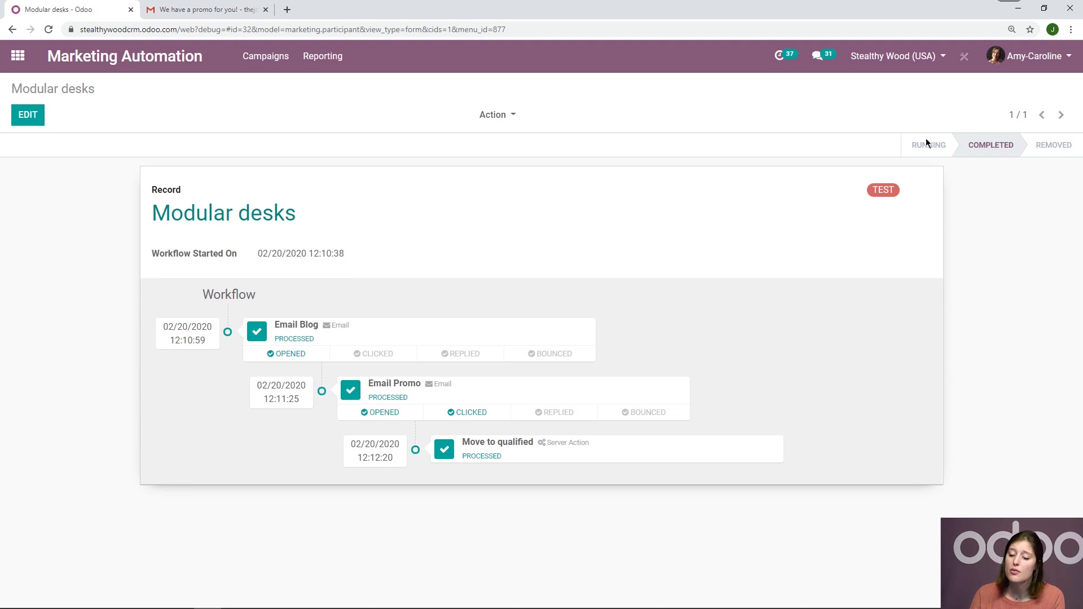
key(F5)
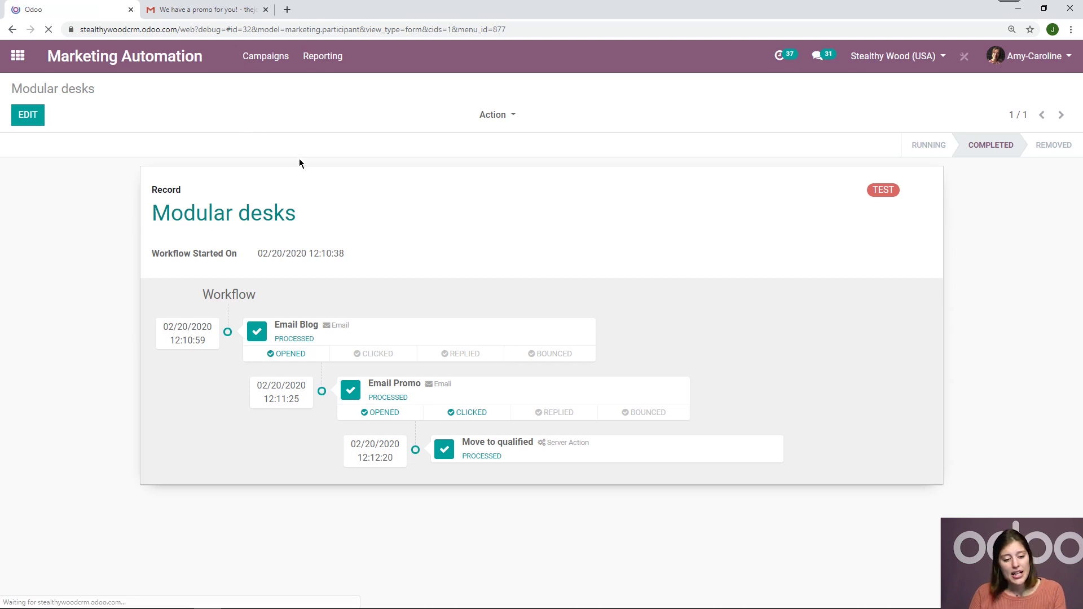
- Check in the CRM Pipeline kanban that Modular desks sits in the Qualified stage
click(17, 56)
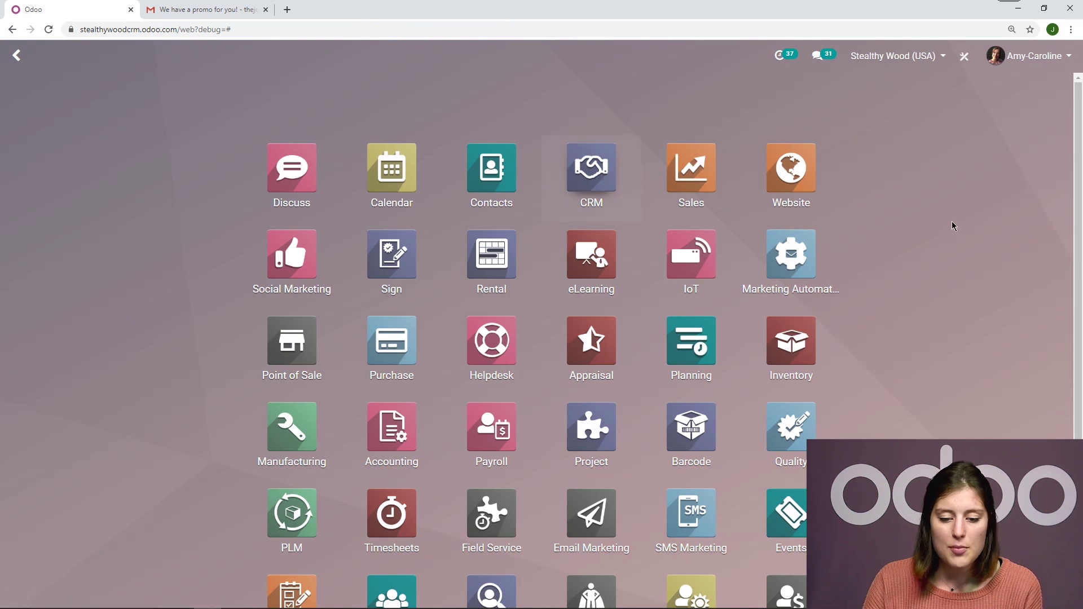
key(Return)
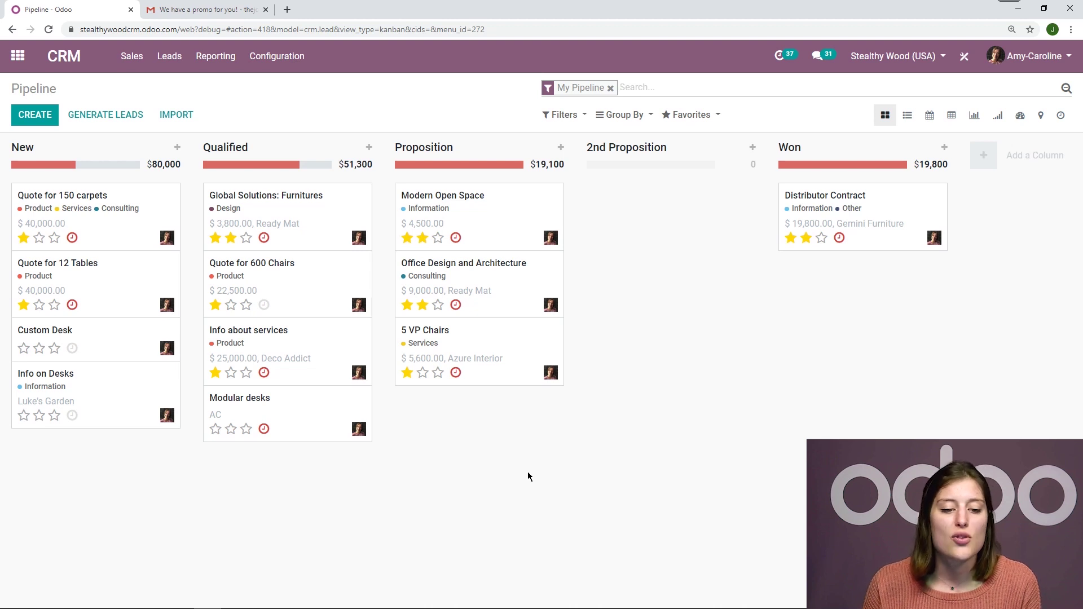
click(24, 65)
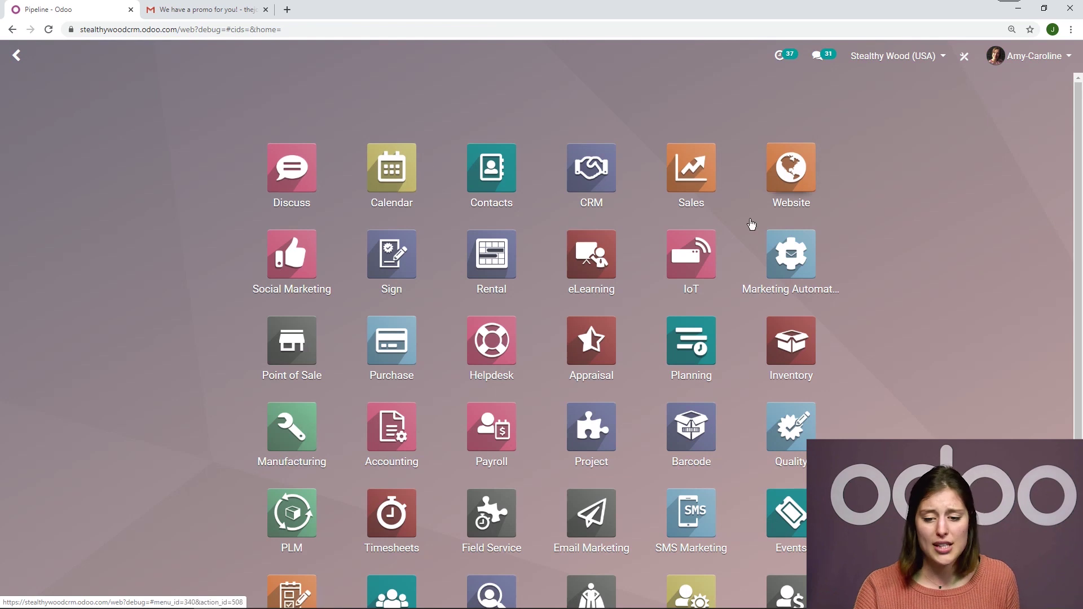
- Open the Nurture Leads campaign and review its Tests participants, where Modular desks is Completed
click(794, 273)
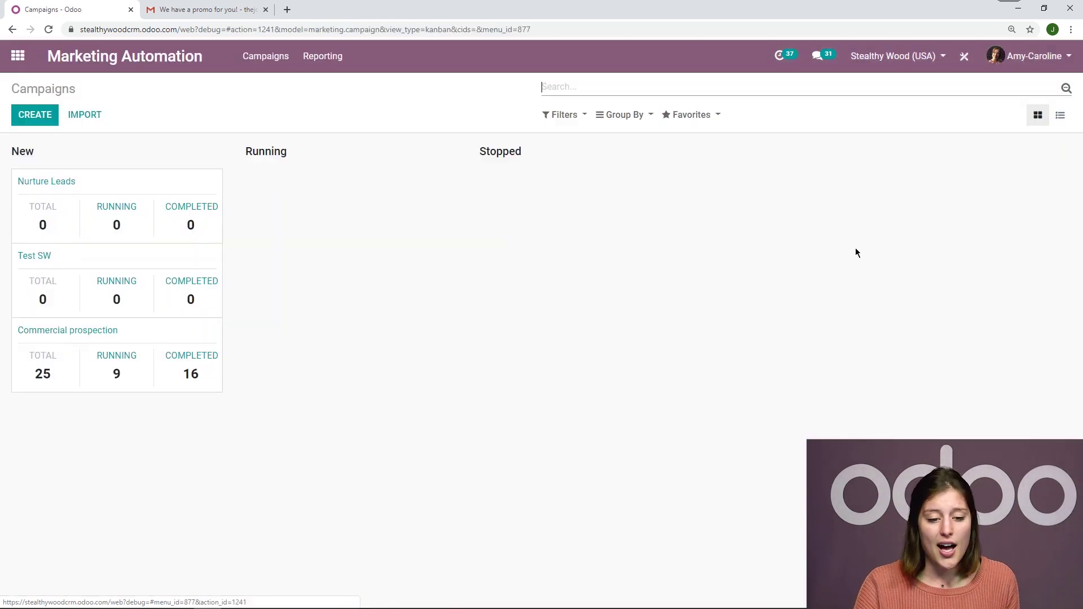
click(82, 186)
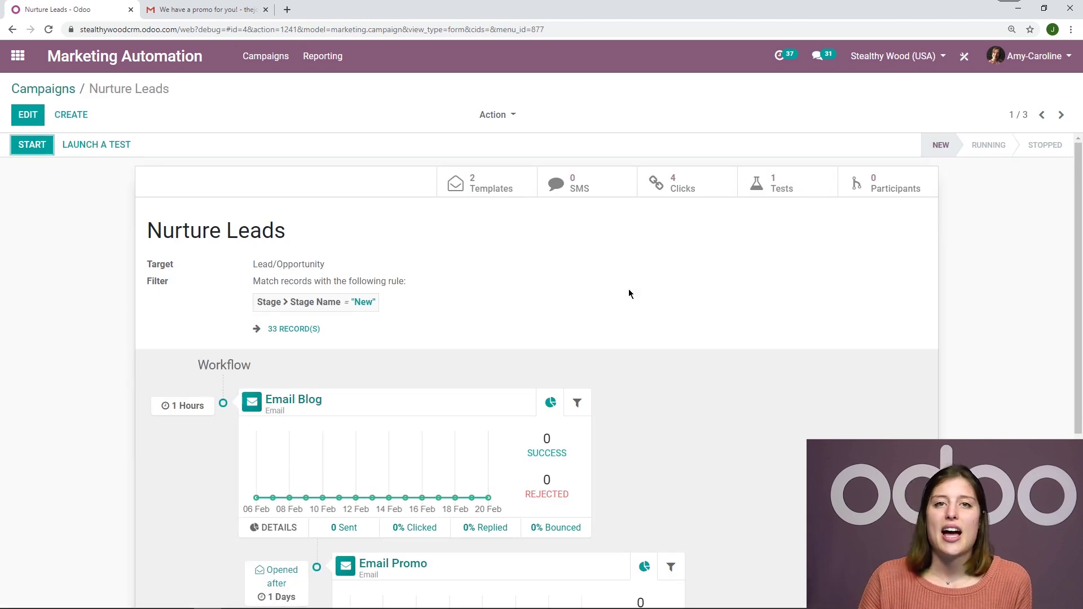
scroll(626, 289, down, 1)
scroll(656, 280, up, 1)
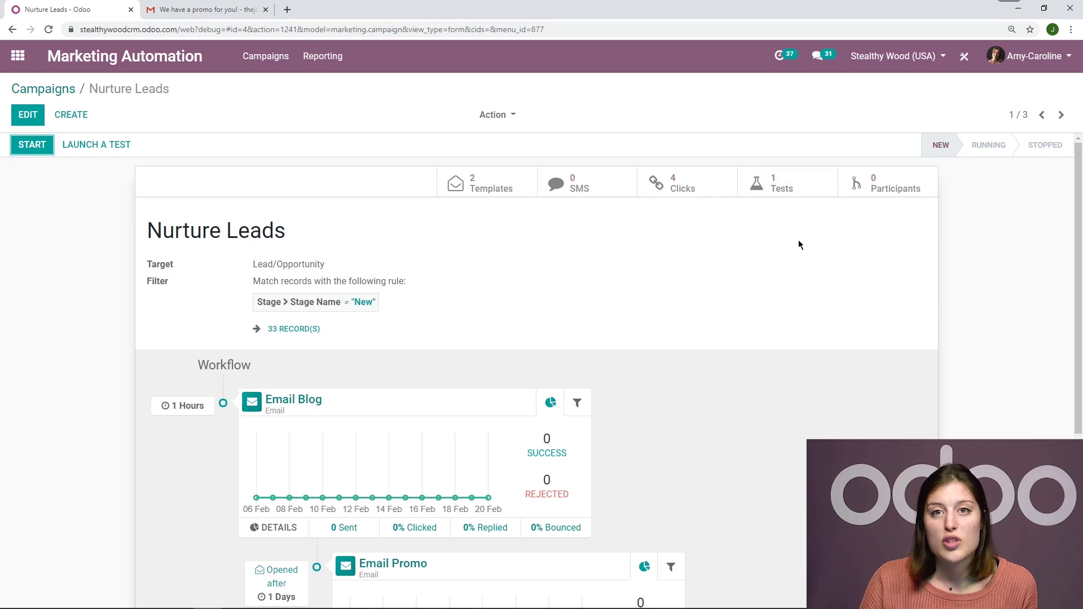
click(792, 186)
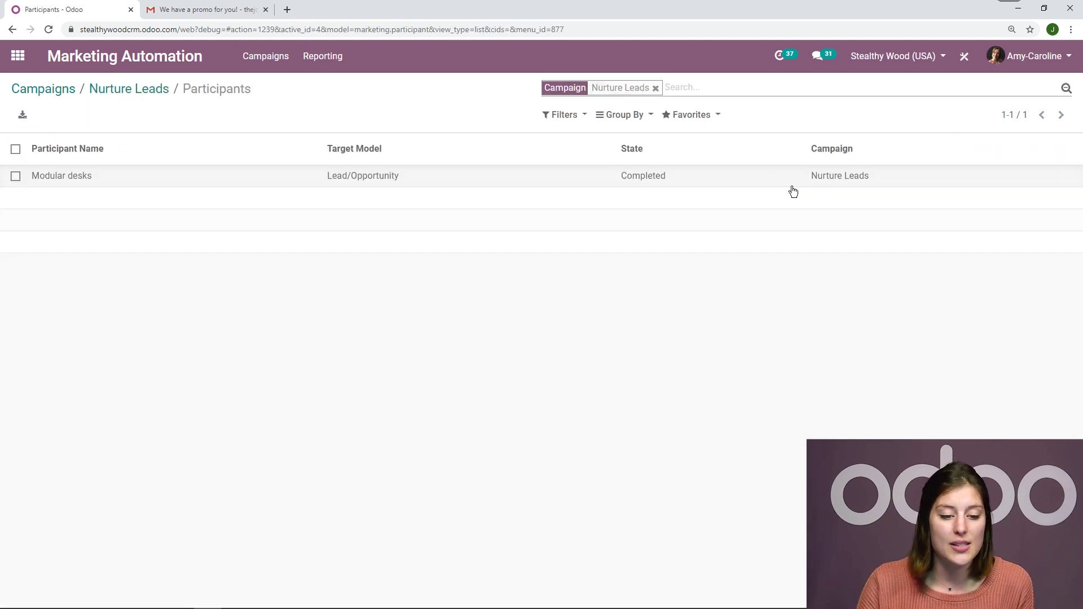
click(147, 89)
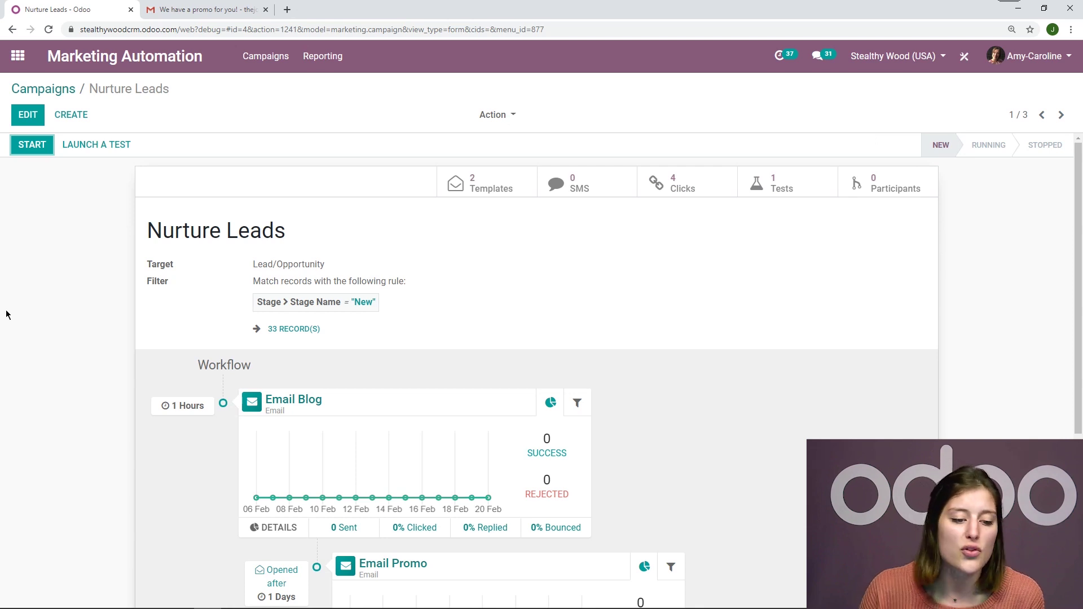
- View the Link Tracker, Traces and Participants reports under Marketing Automation Reporting
click(338, 70)
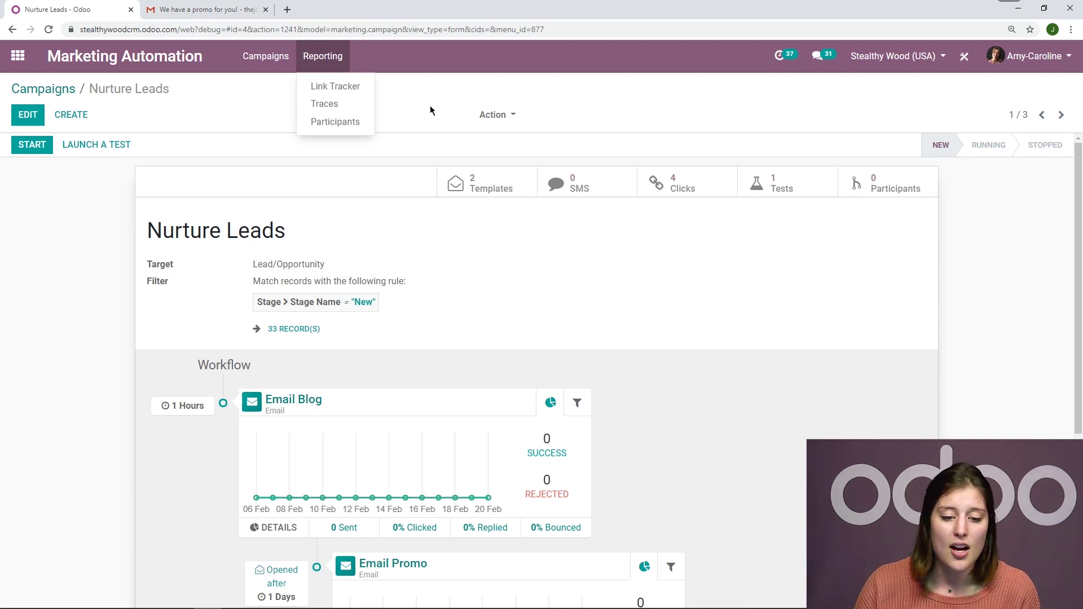
click(359, 87)
click(330, 58)
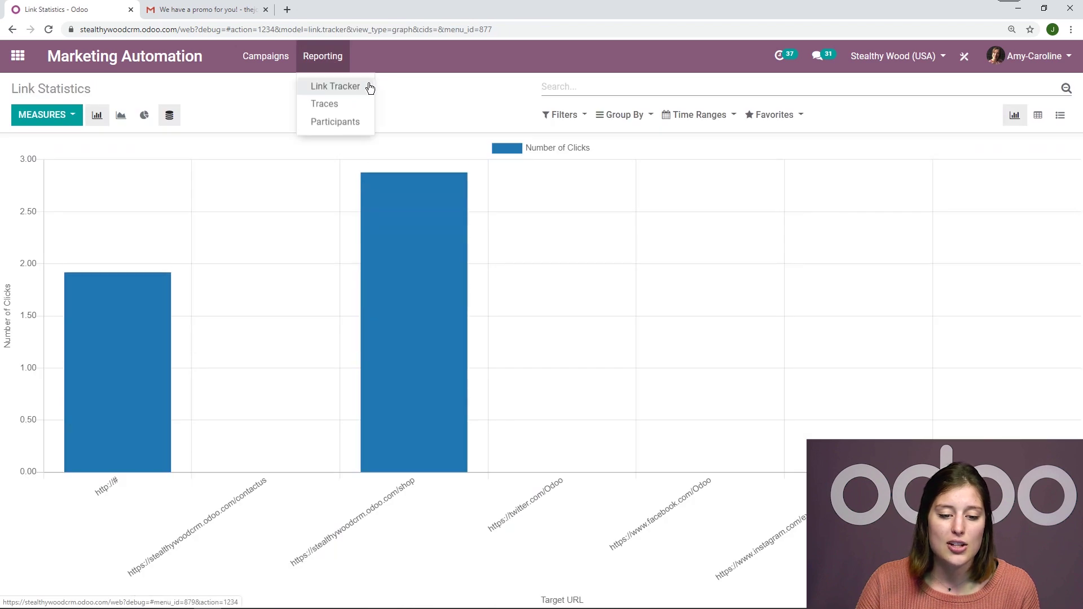
click(367, 102)
click(339, 66)
click(364, 121)
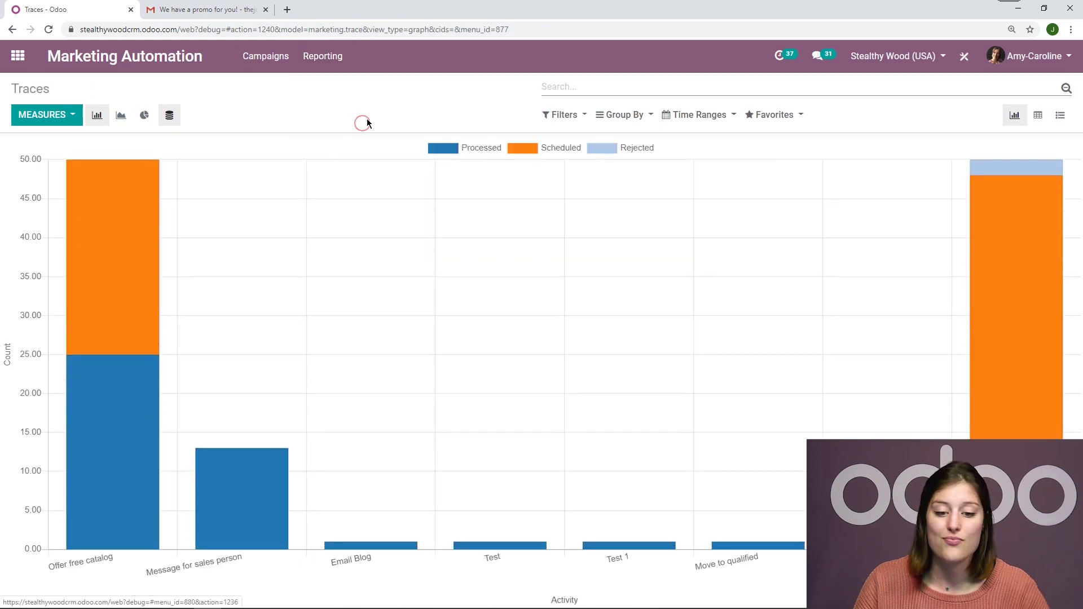